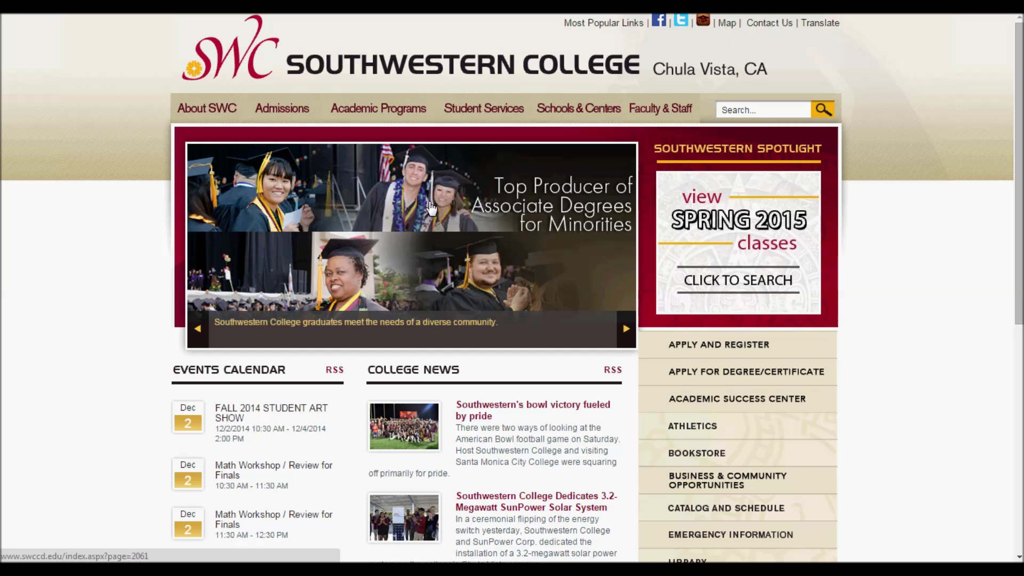
# Step: Scroll the college homepage down to the quick links that include WebAdvisor
pyautogui.scroll(-4, 431, 208)
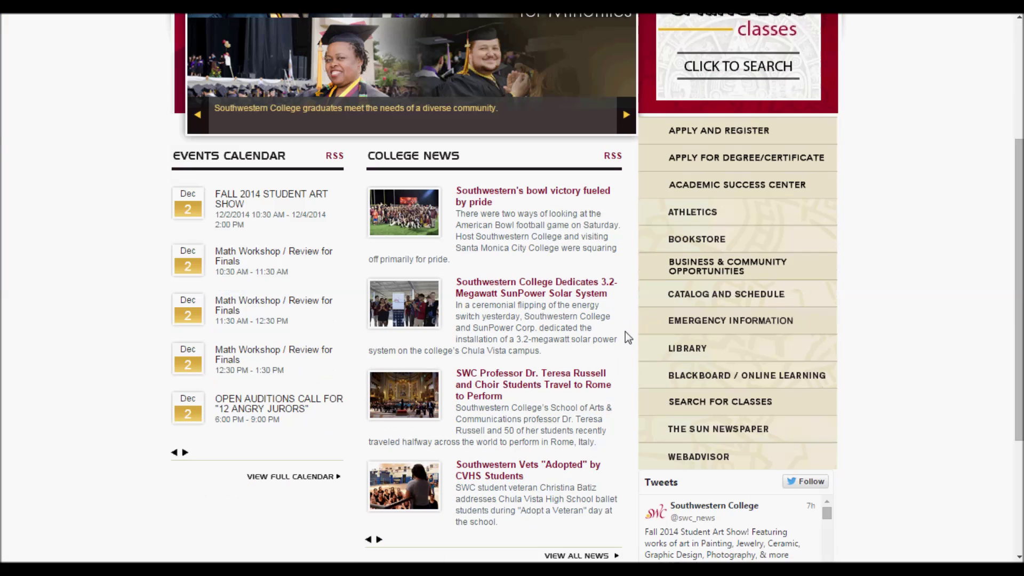
# Step: Go to the WebAdvisor log-in page, check the filled-in User ID, and sign in
pyautogui.click(726, 457)
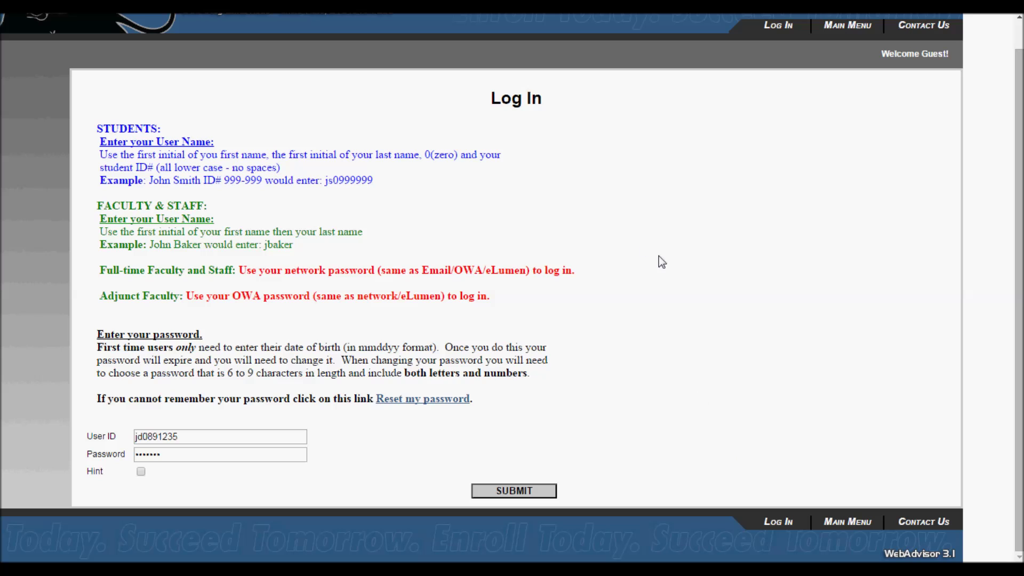
pyautogui.scroll(1, 657, 256)
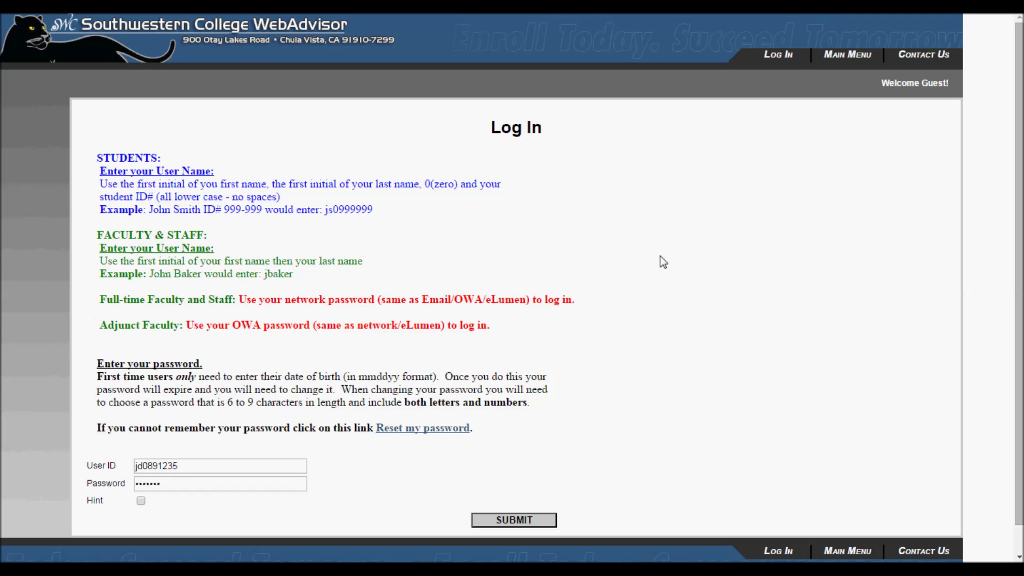
pyautogui.scroll(-1, 661, 256)
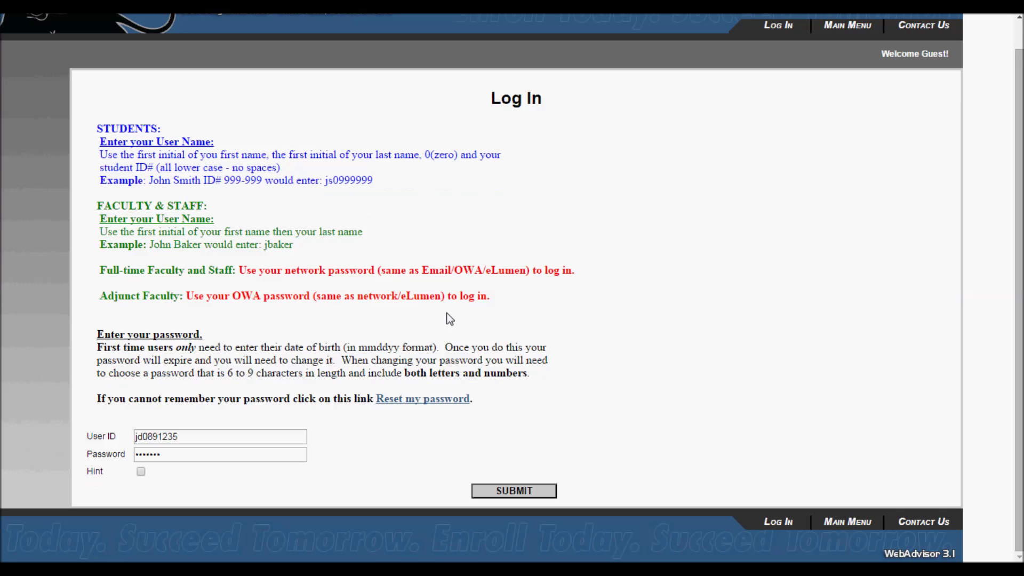
pyautogui.doubleClick(145, 436)
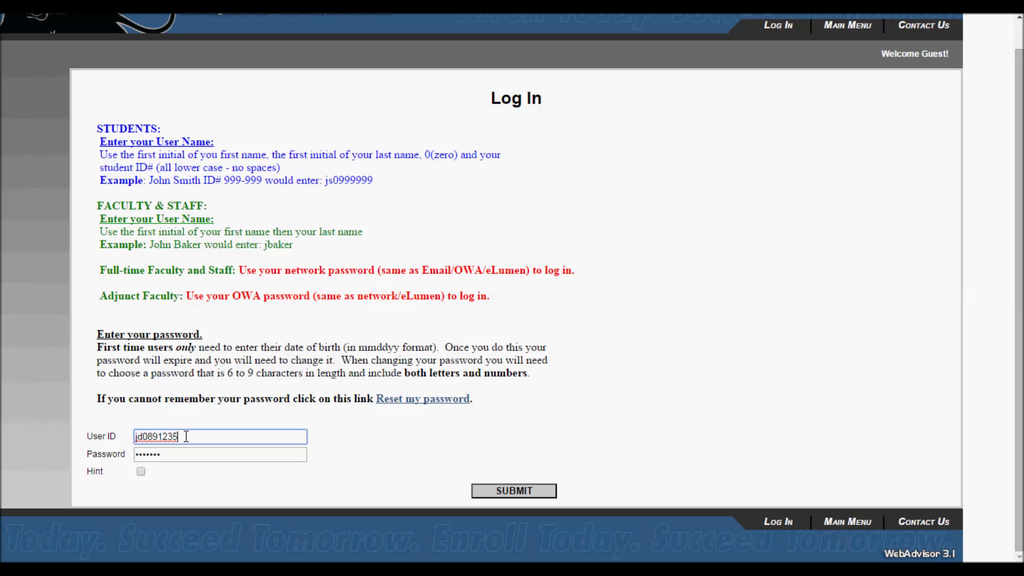
pyautogui.moveTo(180, 436); pyautogui.dragTo(143, 435)
pyautogui.click(386, 424)
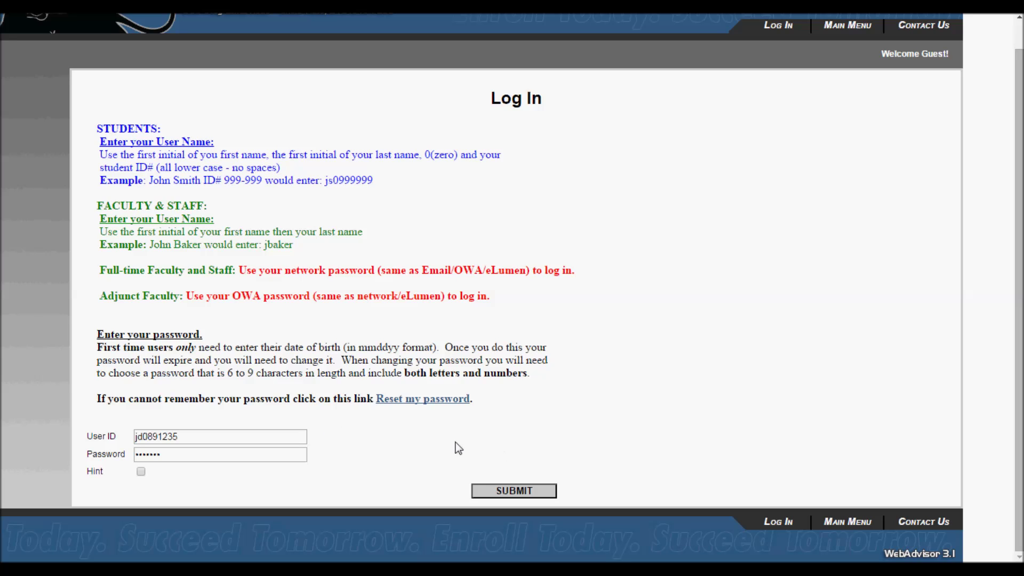
pyautogui.click(509, 491)
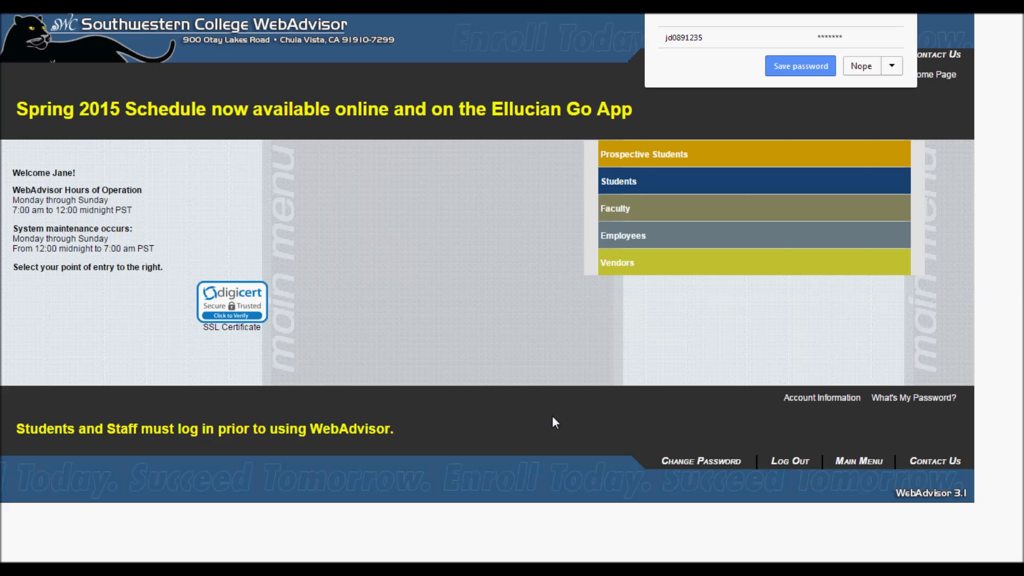
# Step: Decline saving the password and go to the Students section of WebAdvisor
pyautogui.click(856, 67)
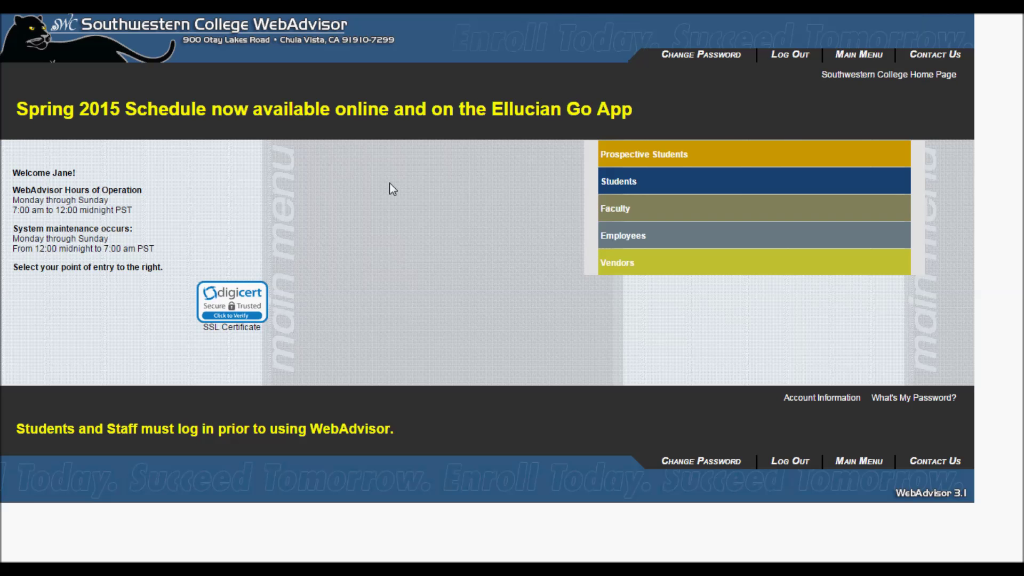
pyautogui.click(643, 188)
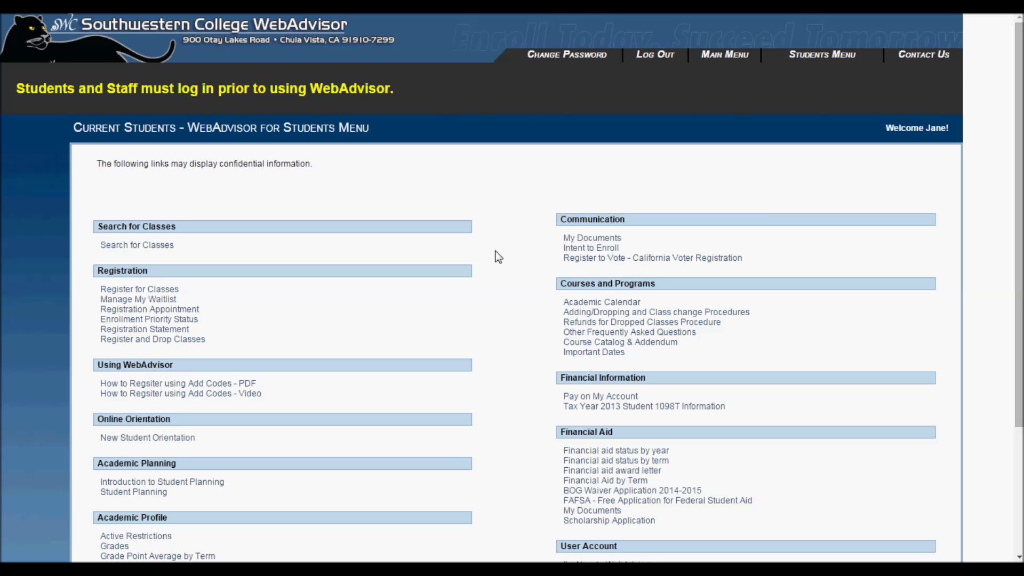
# Step: Go through Register for Classes to the Search and register for classes form
pyautogui.click(160, 290)
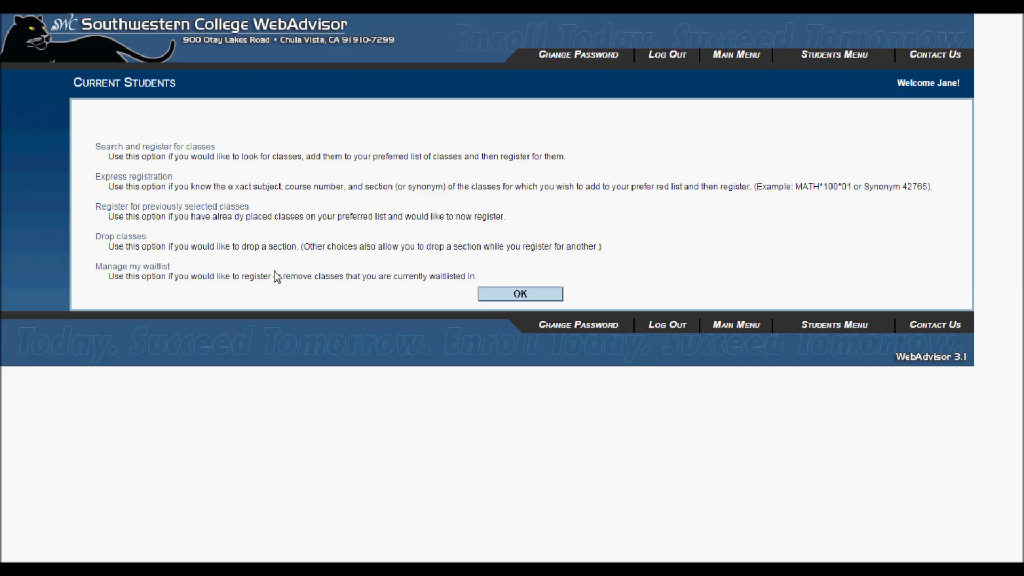
pyautogui.click(166, 156)
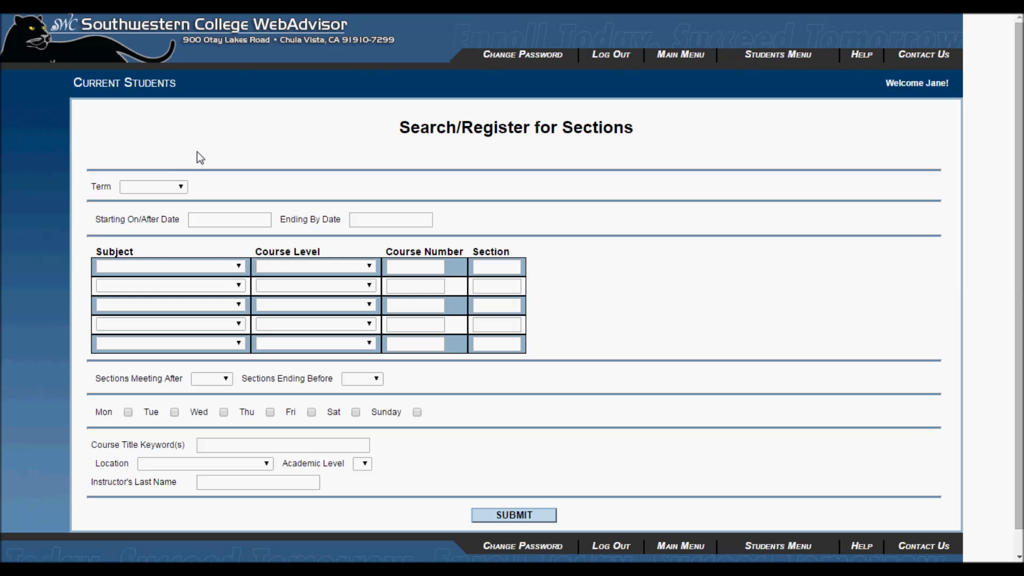
# Step: Change the search term from Spring 2015 to Fall 2014 on the sections form
pyautogui.click(181, 187)
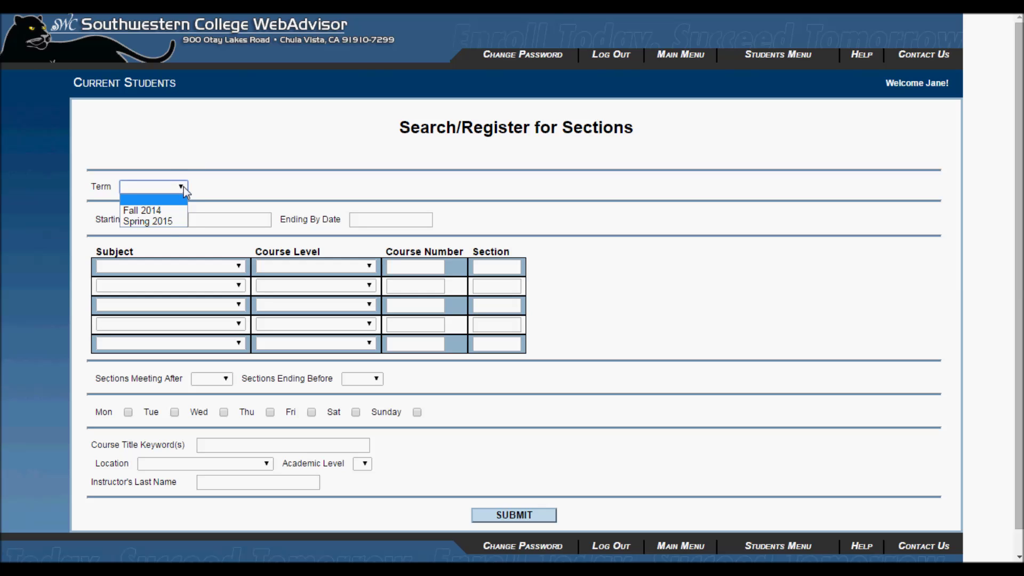
pyautogui.click(176, 221)
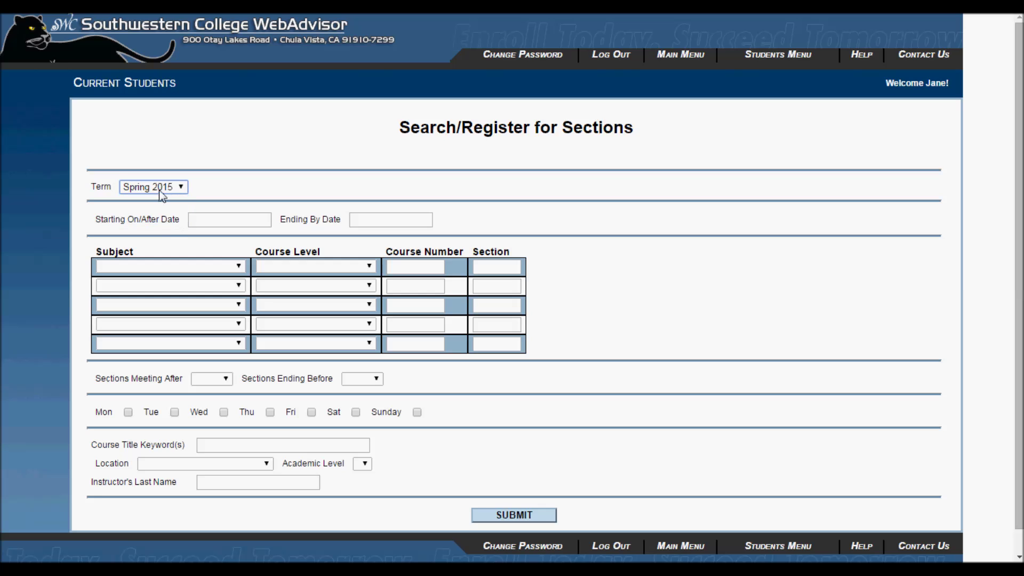
pyautogui.click(170, 189)
pyautogui.click(166, 207)
pyautogui.moveTo(96, 216); pyautogui.dragTo(180, 223)
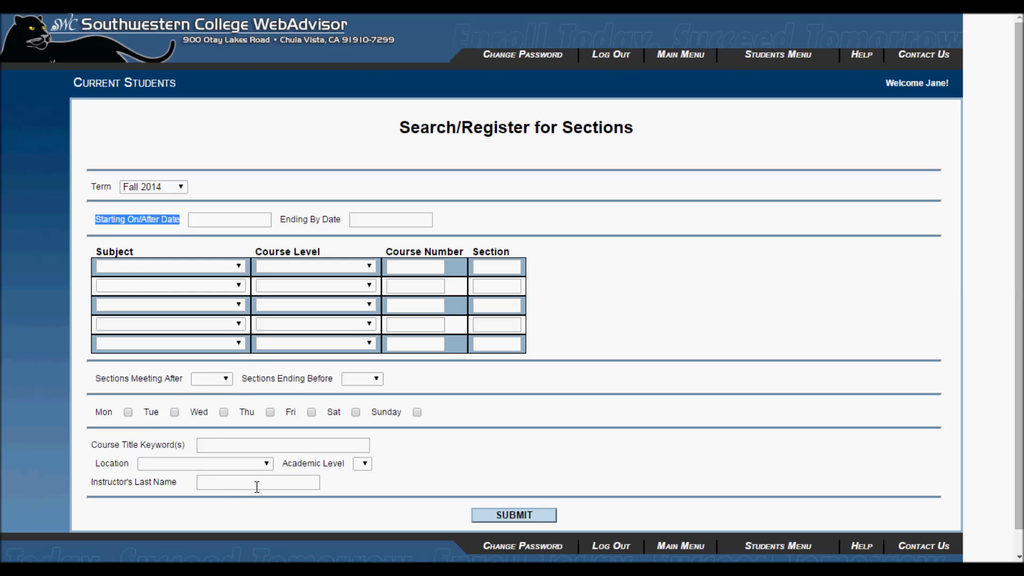
pyautogui.click(296, 484)
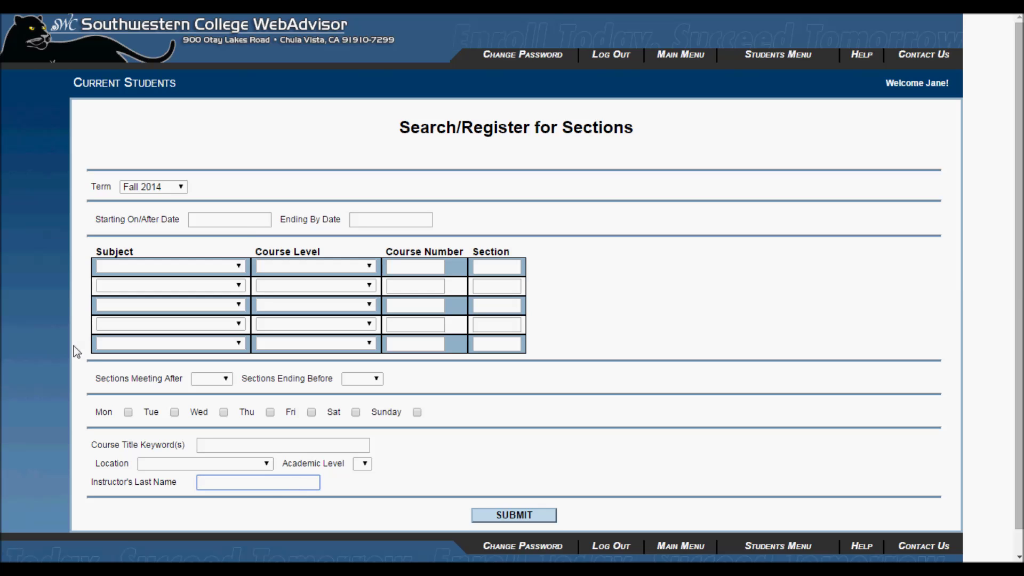
pyautogui.click(76, 278)
# Step: Set the first search row to Mathematics with course number 100
pyautogui.click(181, 265)
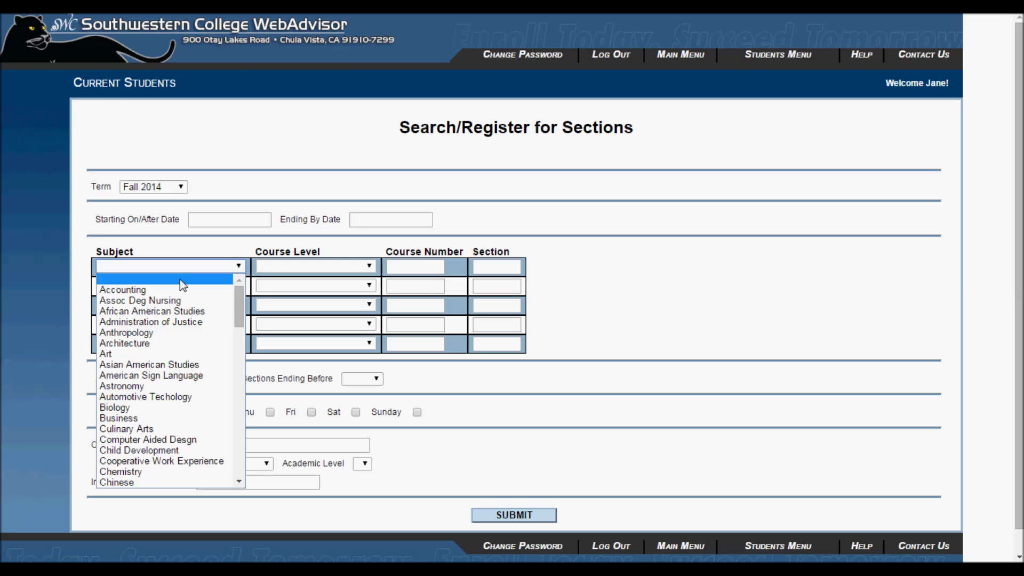
pyautogui.scroll(-15, 186, 371)
pyautogui.scroll(4, 192, 358)
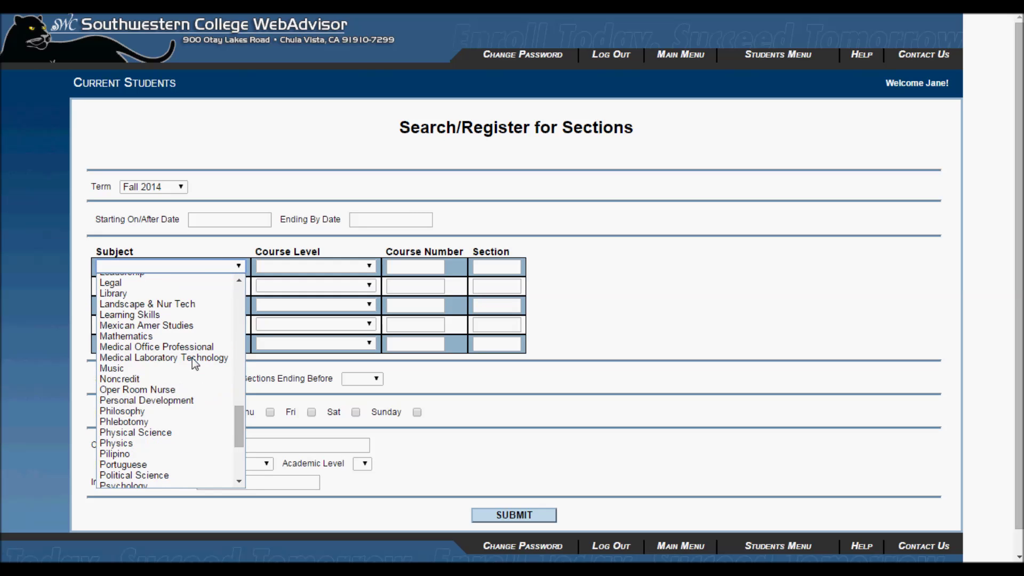
pyautogui.click(189, 336)
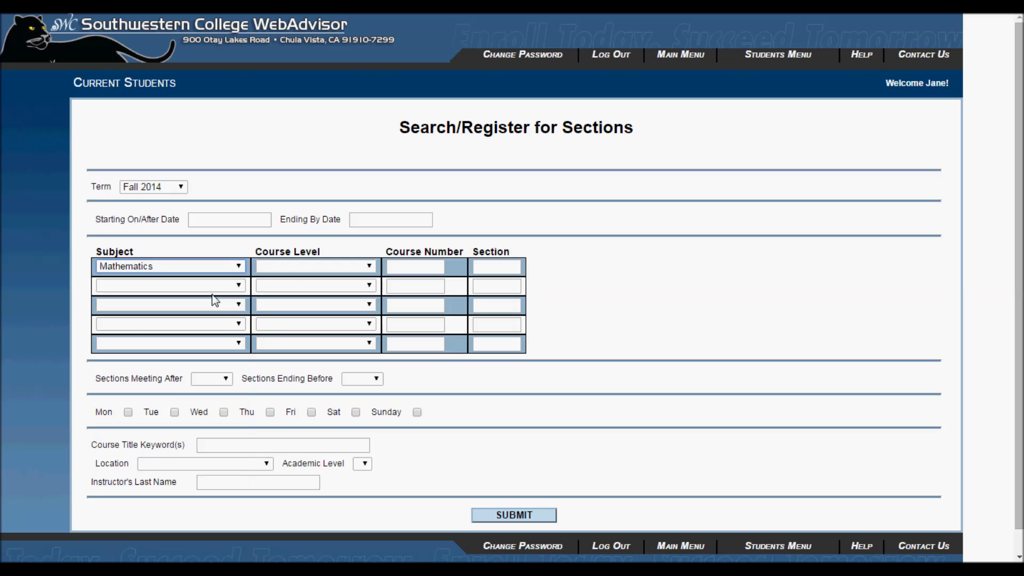
pyautogui.click(412, 269)
pyautogui.click(341, 266)
pyautogui.click(412, 269)
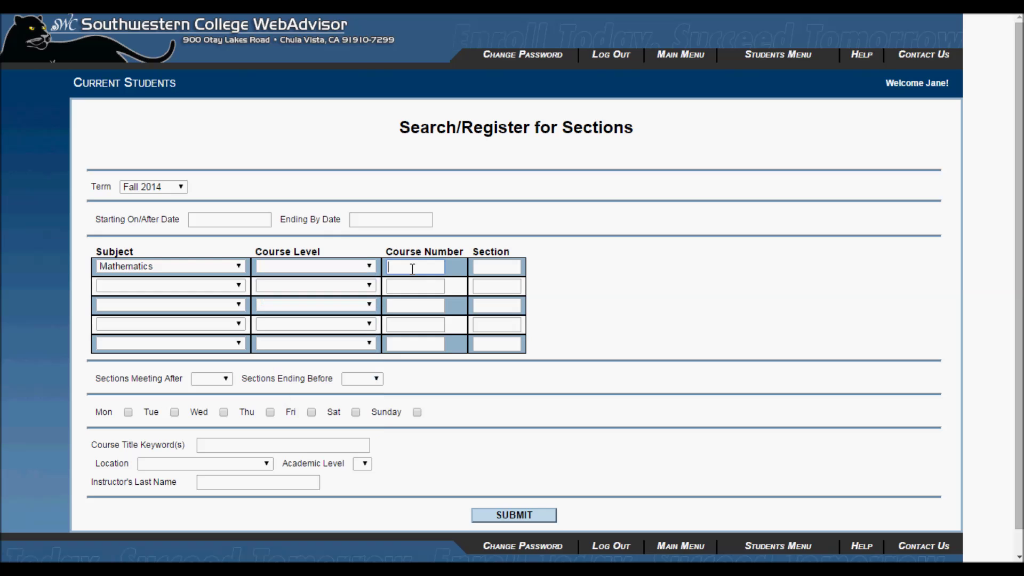
pyautogui.write('100')
# Step: Set the second search row to English with course number 116
pyautogui.click(235, 285)
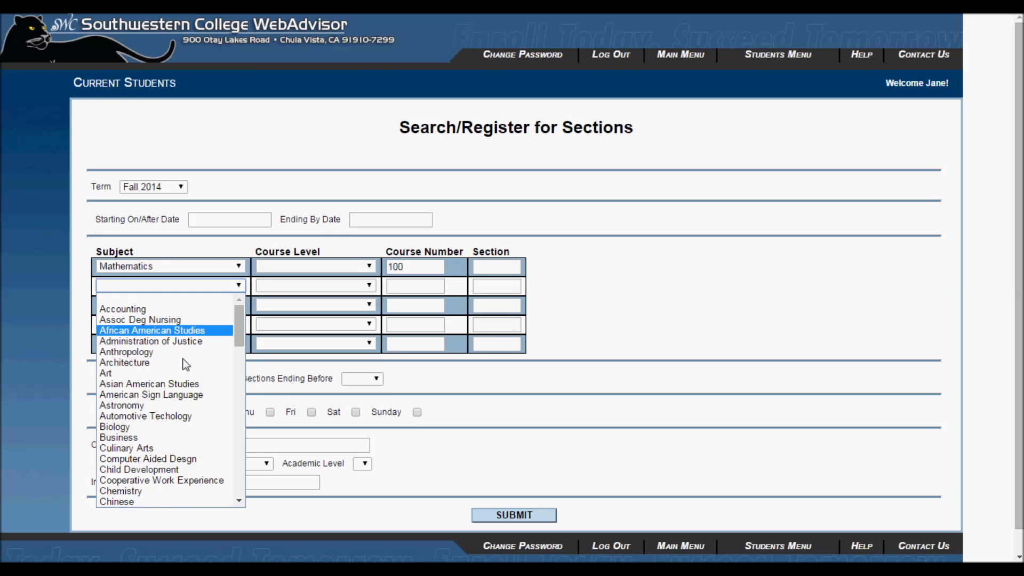
pyautogui.scroll(-5, 186, 383)
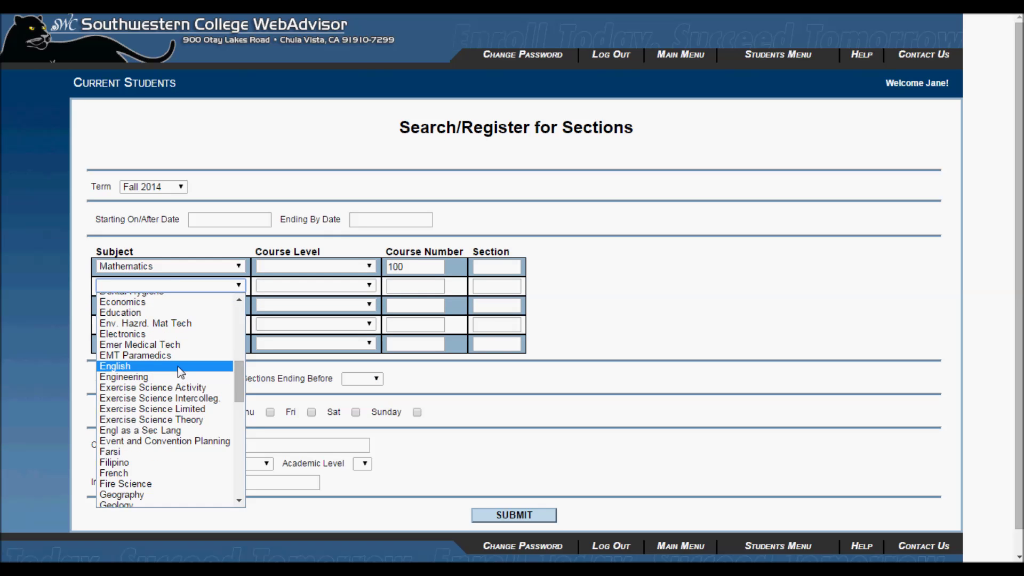
pyautogui.click(397, 268)
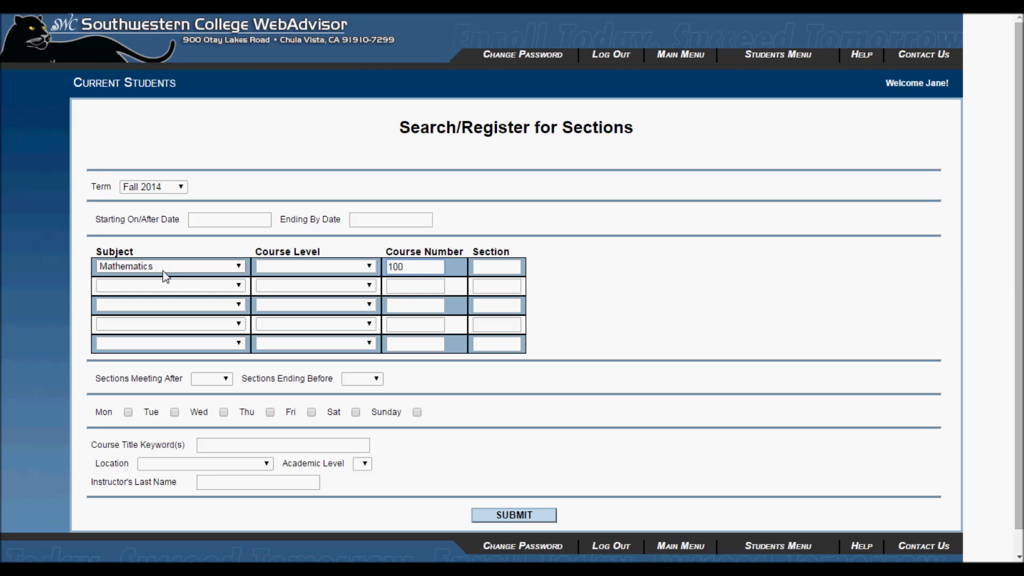
pyautogui.click(151, 286)
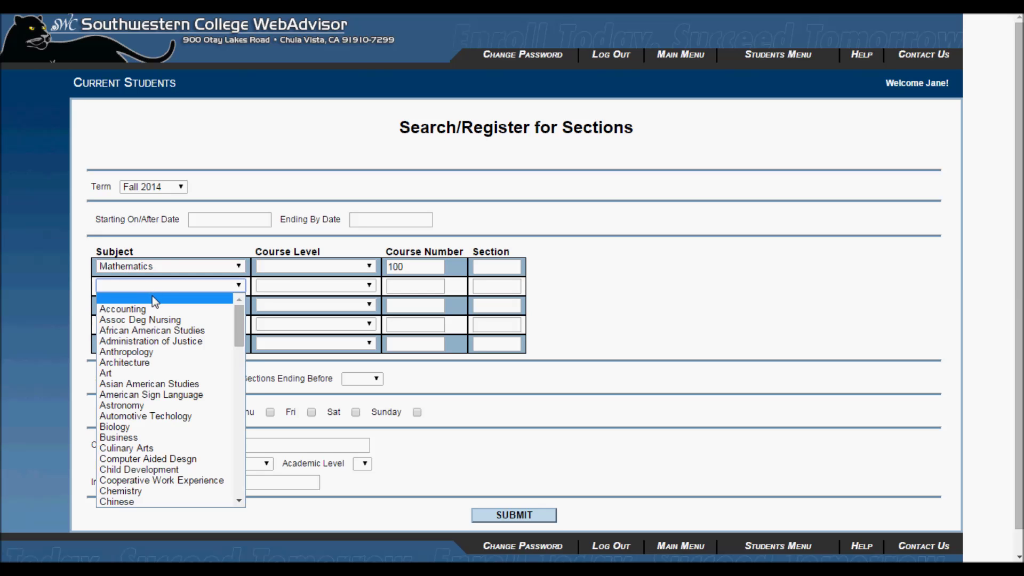
pyautogui.scroll(-10, 186, 394)
pyautogui.scroll(5, 185, 394)
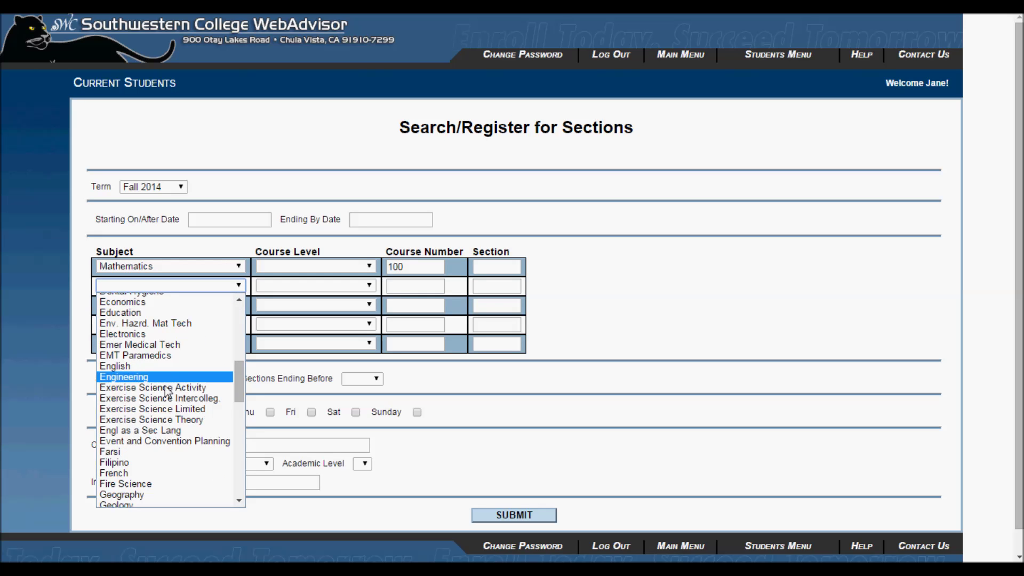
pyautogui.click(152, 366)
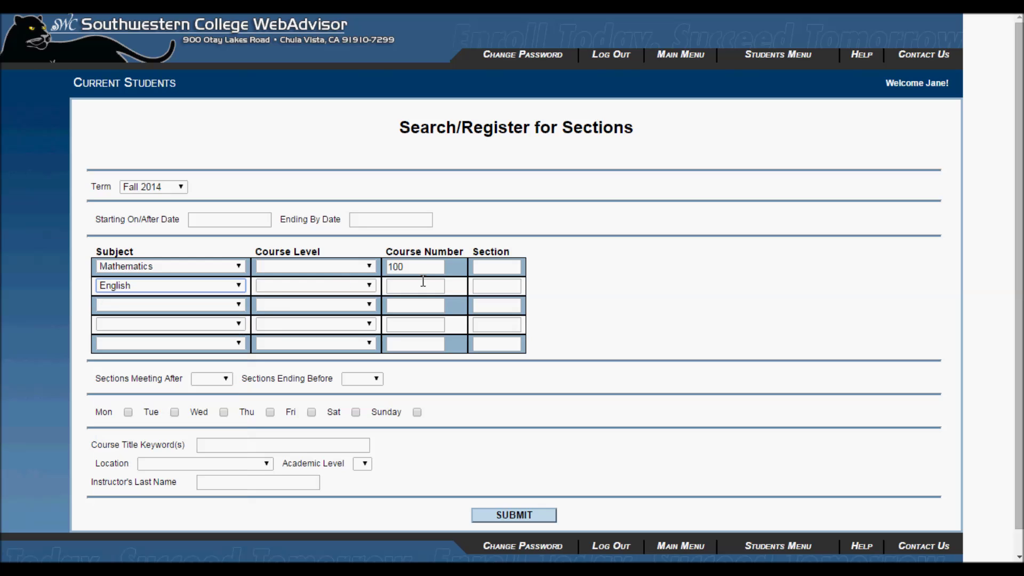
pyautogui.click(423, 282)
pyautogui.write('116')
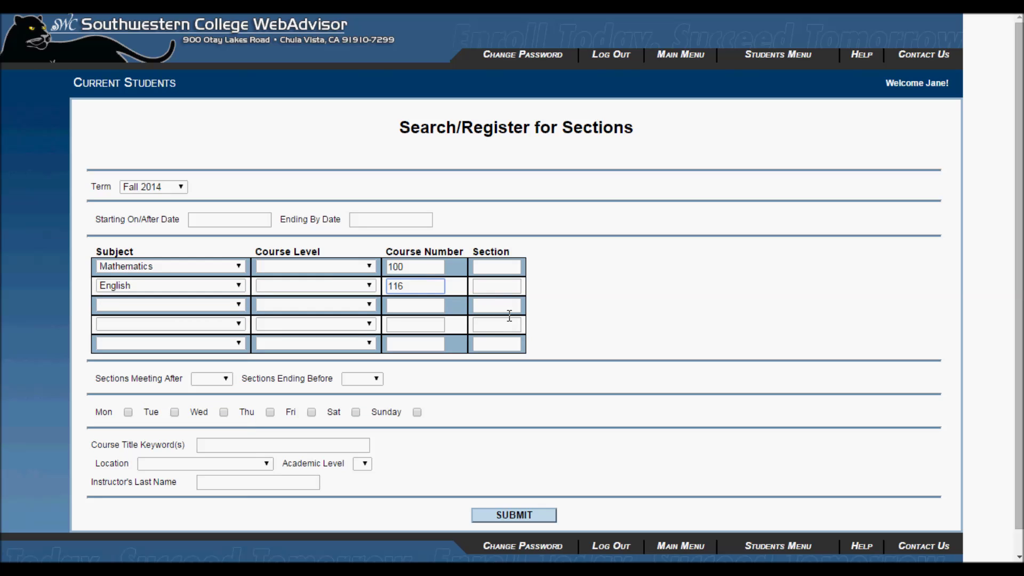
# Step: Choose Philosophy as the third row's subject, leaving its course number blank
pyautogui.click(210, 304)
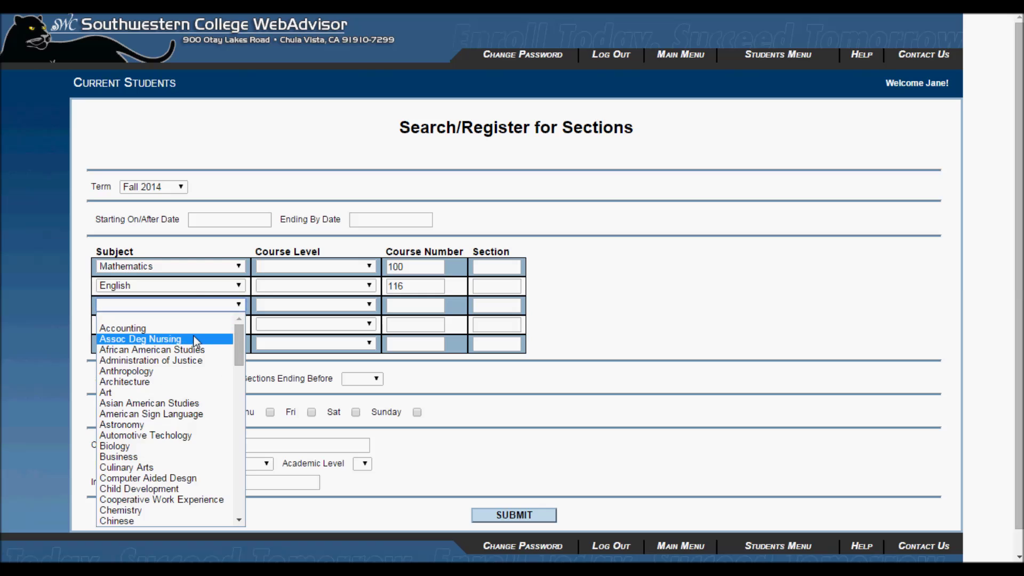
pyautogui.write('phy')
pyautogui.click(156, 520)
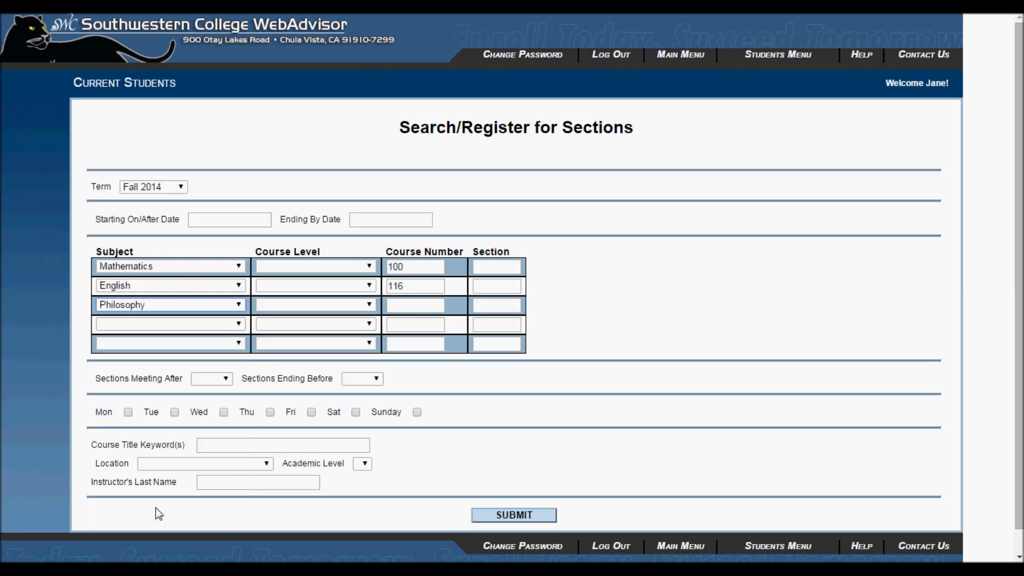
pyautogui.click(410, 305)
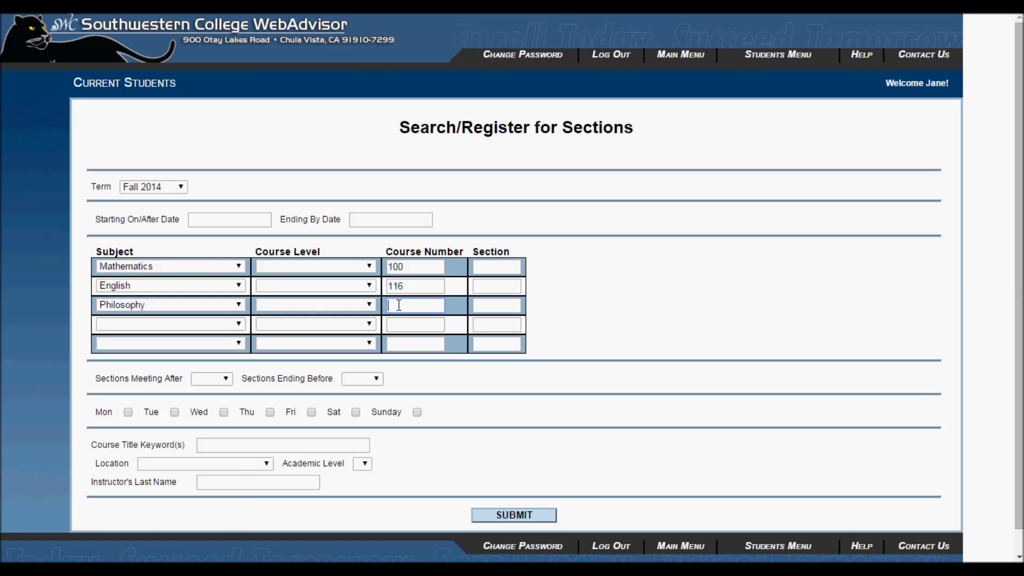
pyautogui.moveTo(460, 251); pyautogui.dragTo(386, 251)
pyautogui.click(564, 277)
# Step: Submit the search and review the Term, Section, Location, Meeting and Faculty result columns
pyautogui.click(504, 513)
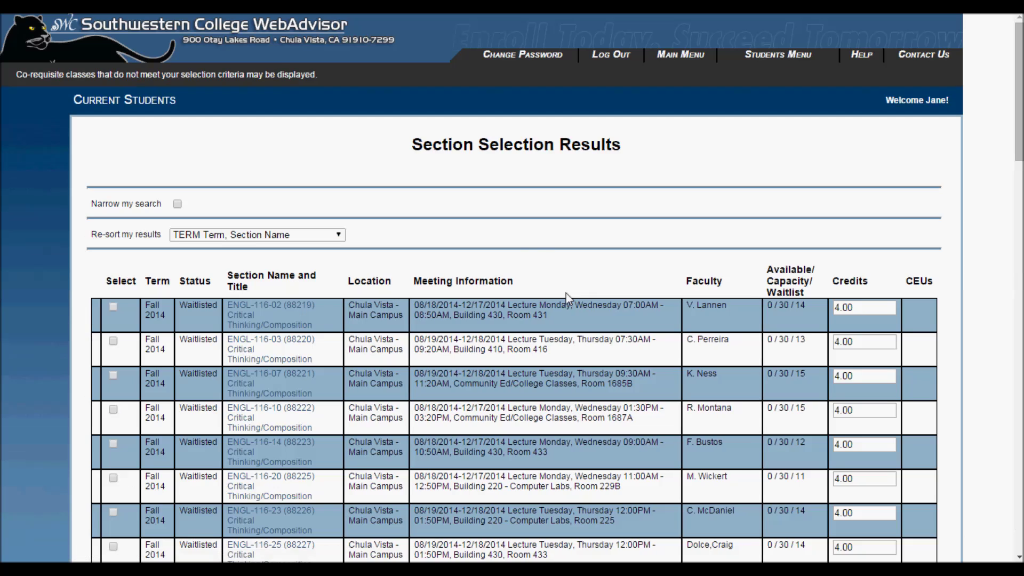
pyautogui.scroll(-1, 520, 241)
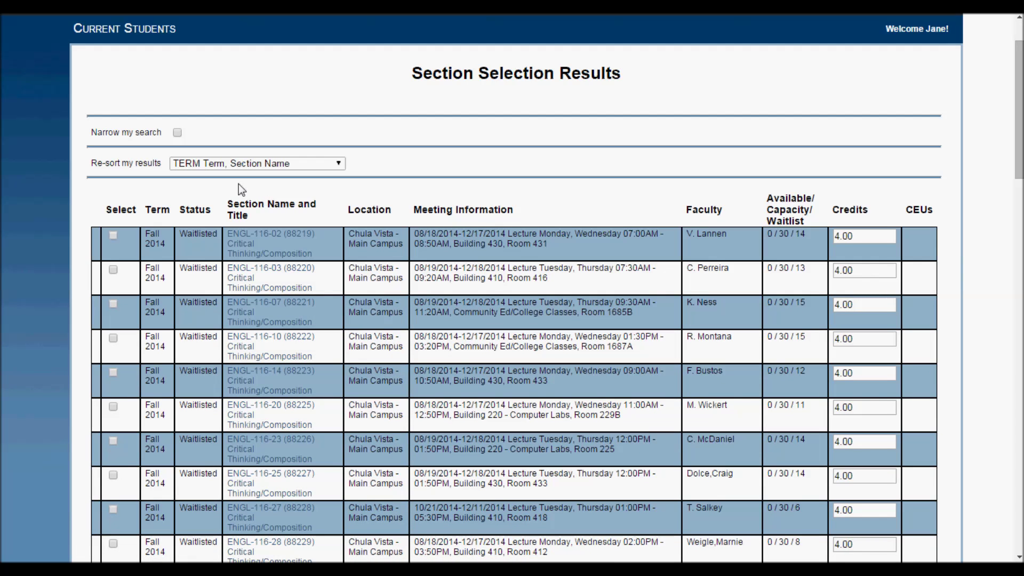
pyautogui.moveTo(144, 210); pyautogui.dragTo(172, 210)
pyautogui.moveTo(167, 244); pyautogui.dragTo(272, 215)
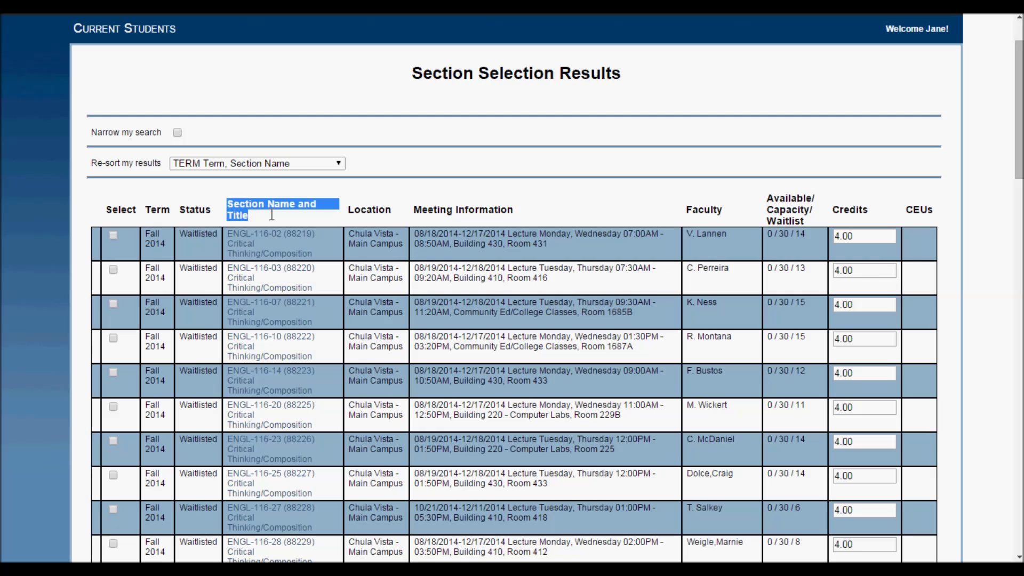
pyautogui.click(365, 209)
pyautogui.doubleClick(365, 209)
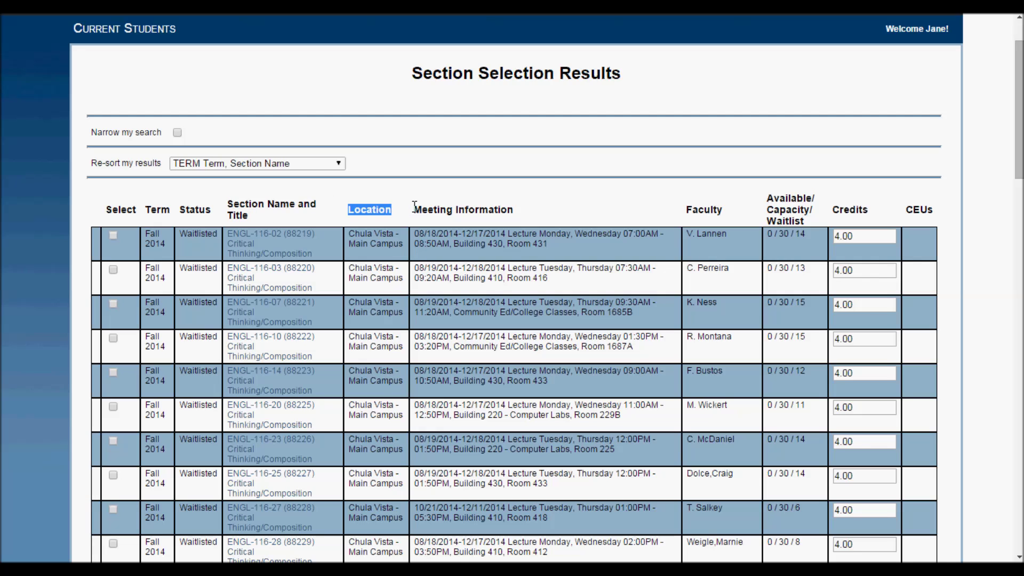
pyautogui.moveTo(413, 209); pyautogui.dragTo(518, 209)
pyautogui.moveTo(686, 209); pyautogui.dragTo(874, 211)
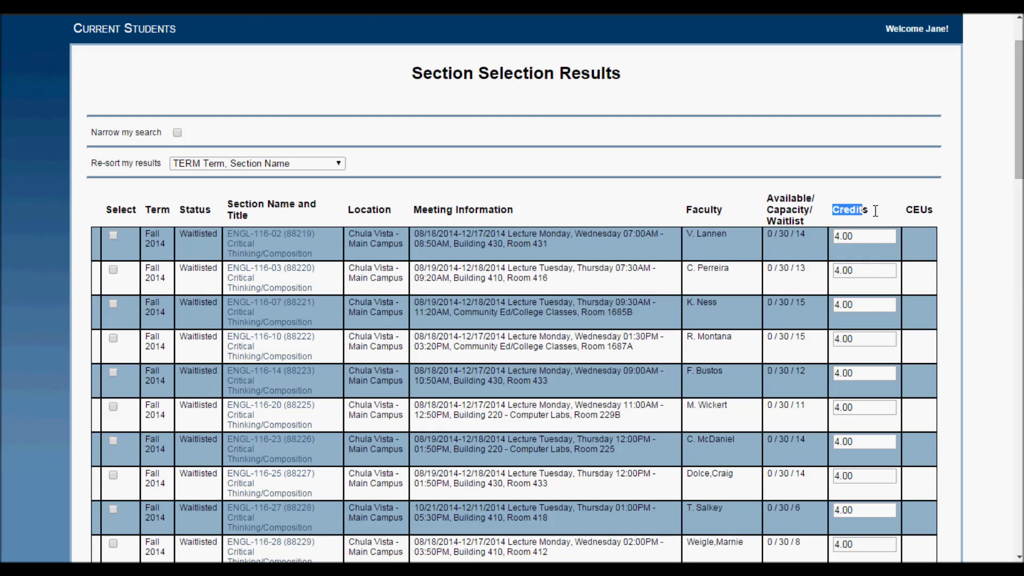
pyautogui.click(900, 184)
# Step: Examine the first section's Waitlisted status and Chula Vista campus location
pyautogui.scroll(-5, 894, 187)
pyautogui.scroll(6, 896, 193)
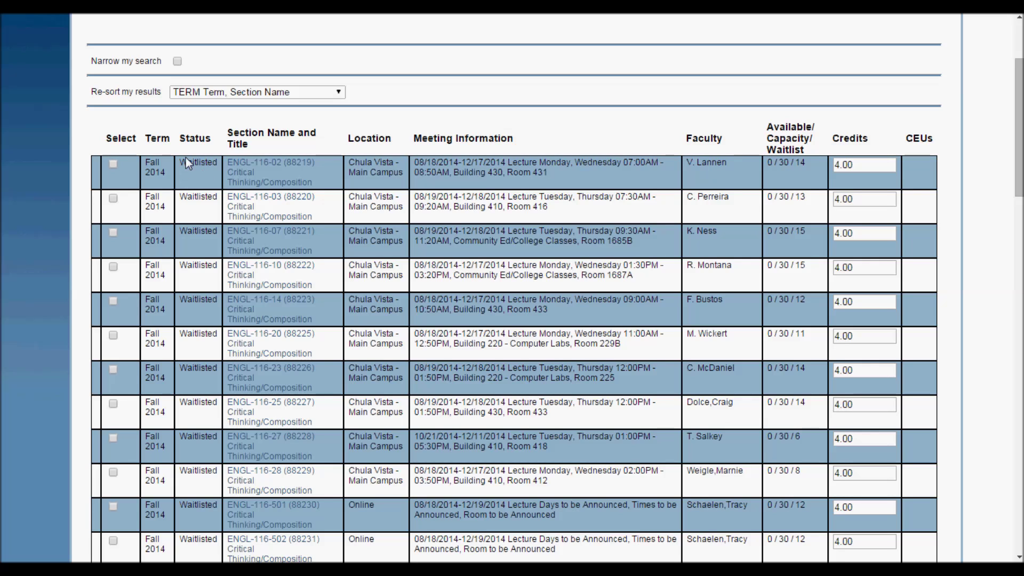
pyautogui.scroll(-3, 196, 164)
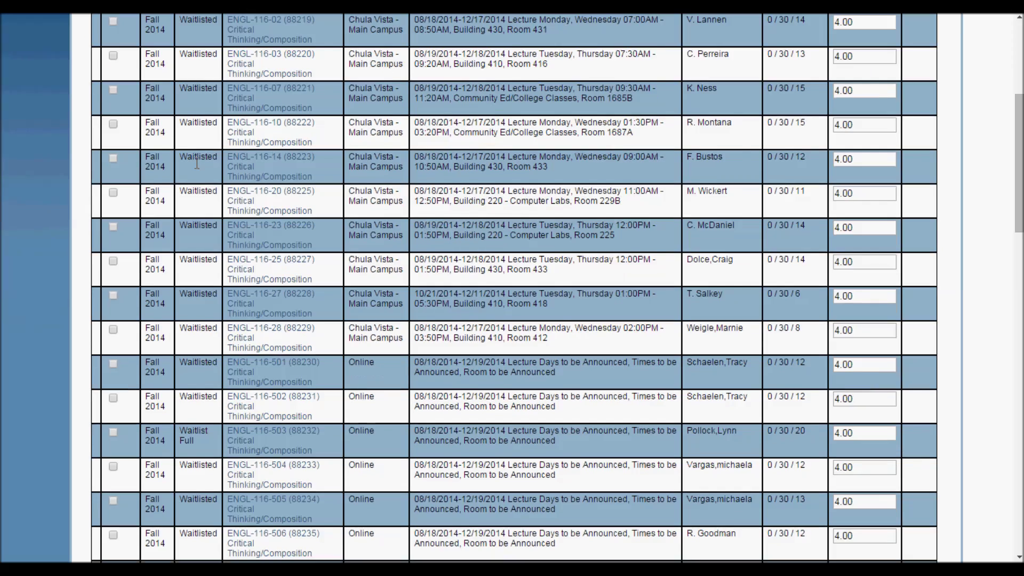
pyautogui.scroll(-9, 197, 164)
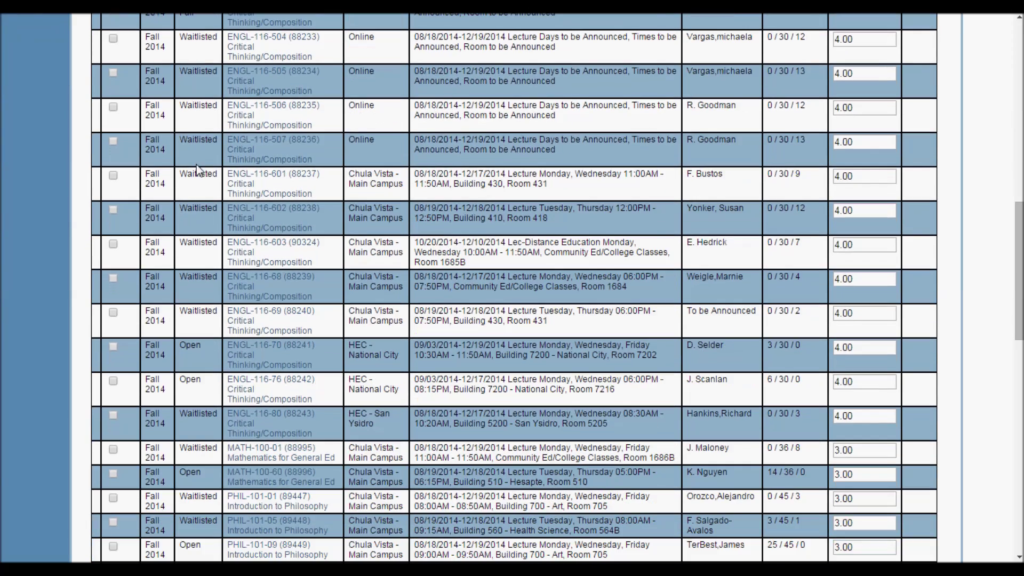
pyautogui.scroll(12, 197, 170)
pyautogui.scroll(-2, 193, 163)
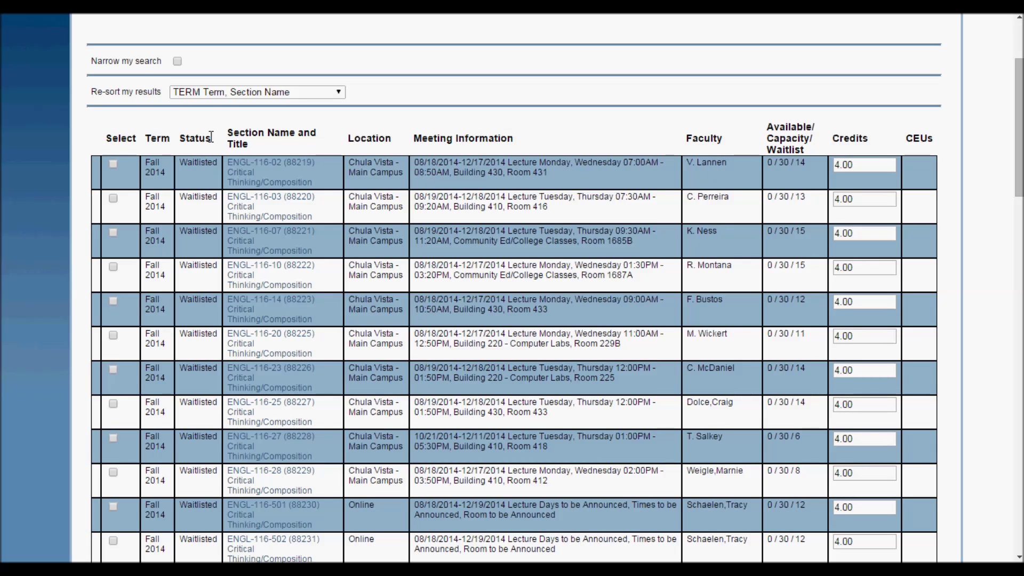
pyautogui.moveTo(176, 169); pyautogui.dragTo(217, 169)
pyautogui.doubleClick(216, 165)
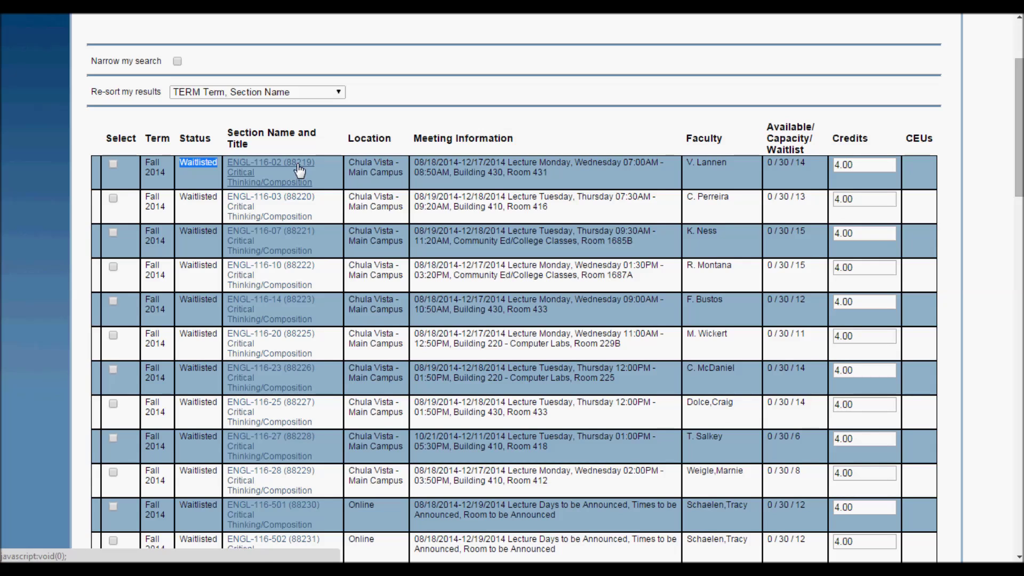
pyautogui.click(261, 139)
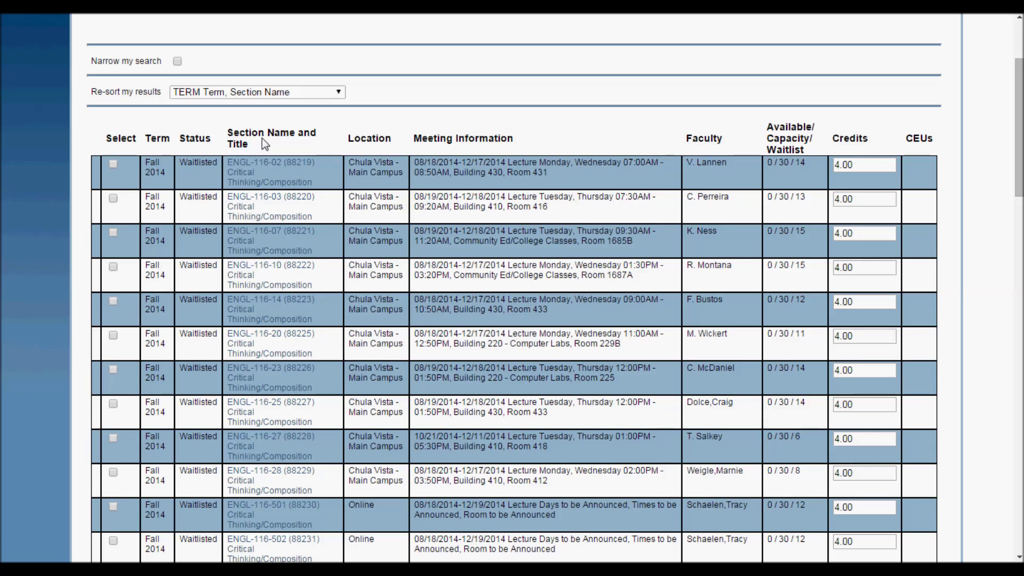
pyautogui.doubleClick(369, 138)
pyautogui.click(395, 169)
pyautogui.moveTo(395, 169); pyautogui.dragTo(351, 156)
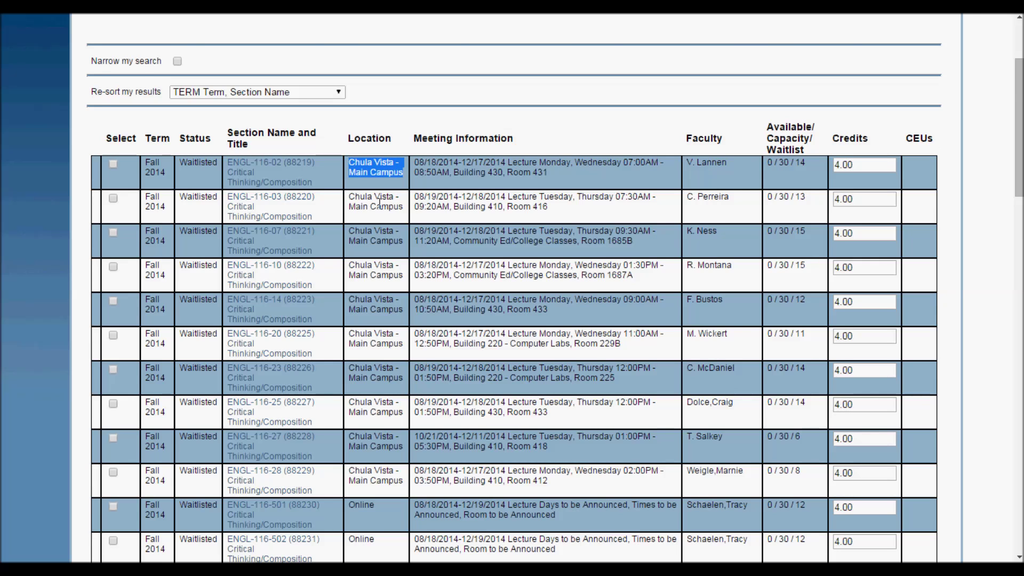
# Step: Open the Section Information page for ENGL-116-02
pyautogui.scroll(-3, 379, 201)
pyautogui.moveTo(376, 363); pyautogui.dragTo(346, 361)
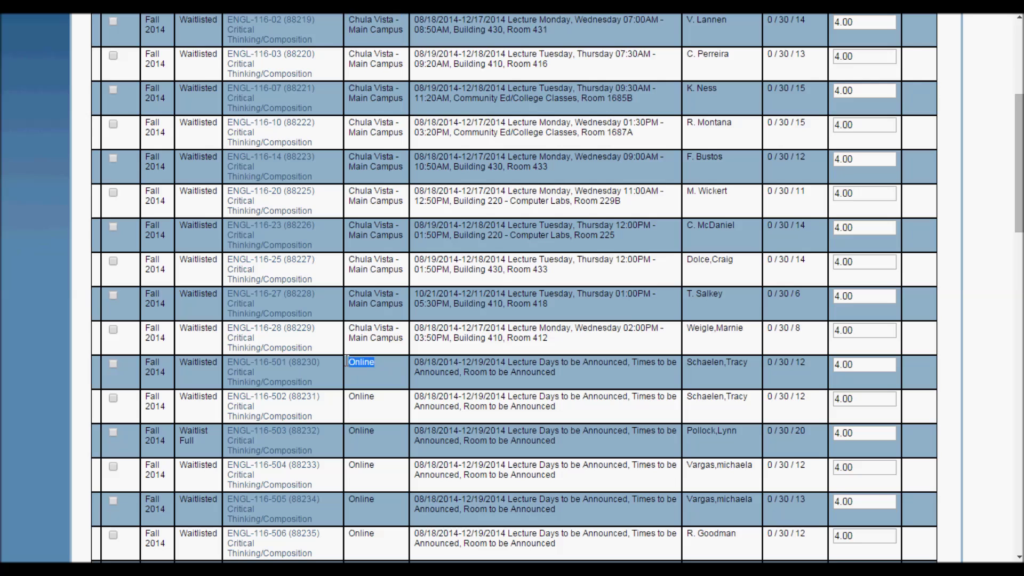
pyautogui.scroll(-4, 393, 369)
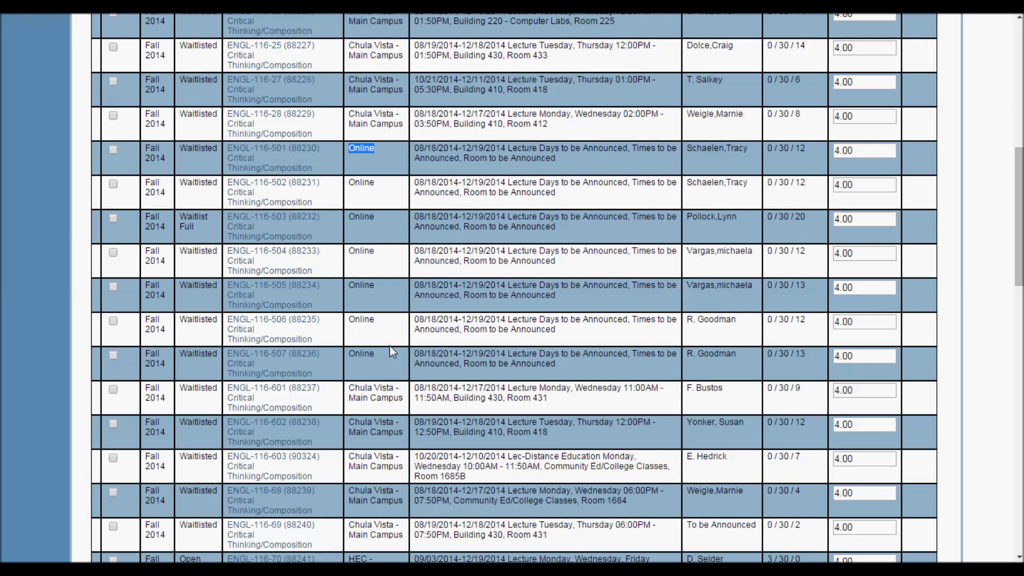
pyautogui.scroll(9, 394, 357)
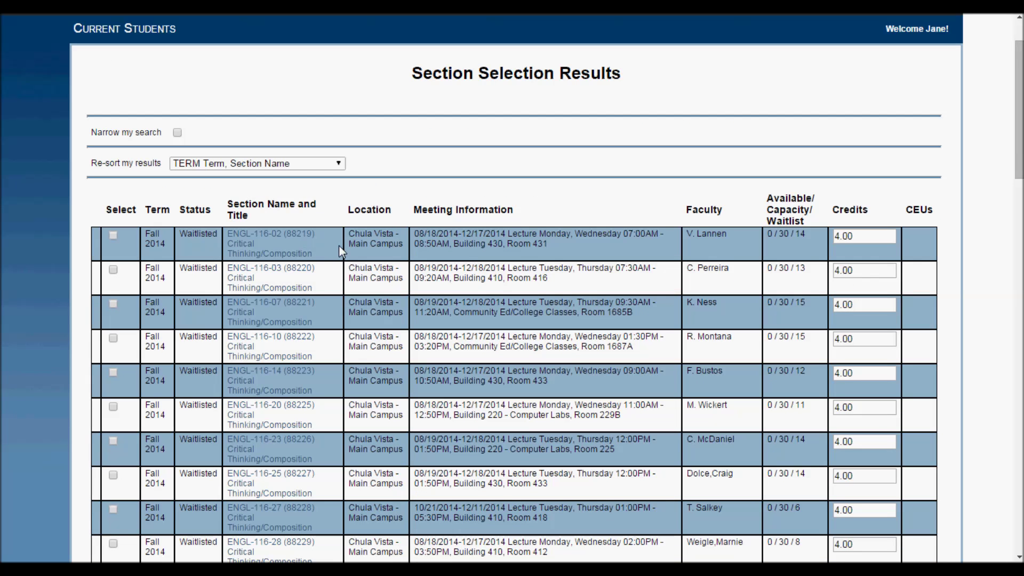
pyautogui.click(247, 247)
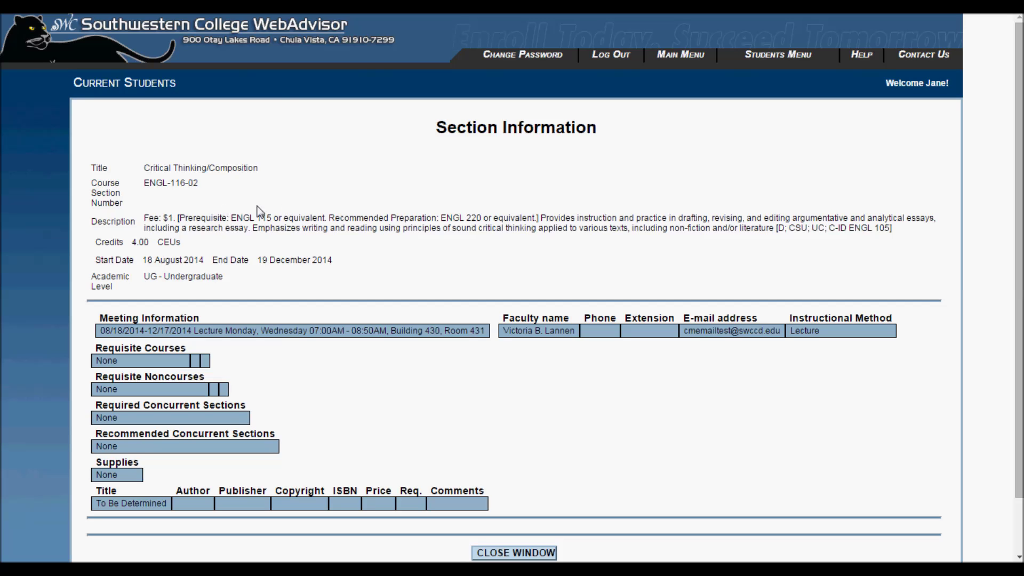
pyautogui.moveTo(256, 215); pyautogui.dragTo(330, 214)
pyautogui.click(343, 215)
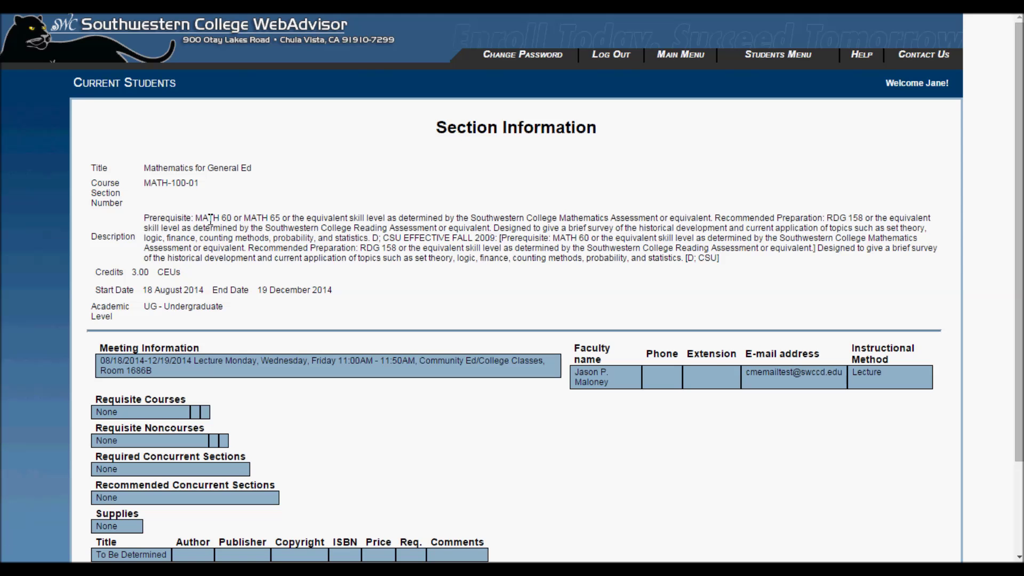
pyautogui.moveTo(194, 217); pyautogui.dragTo(281, 218)
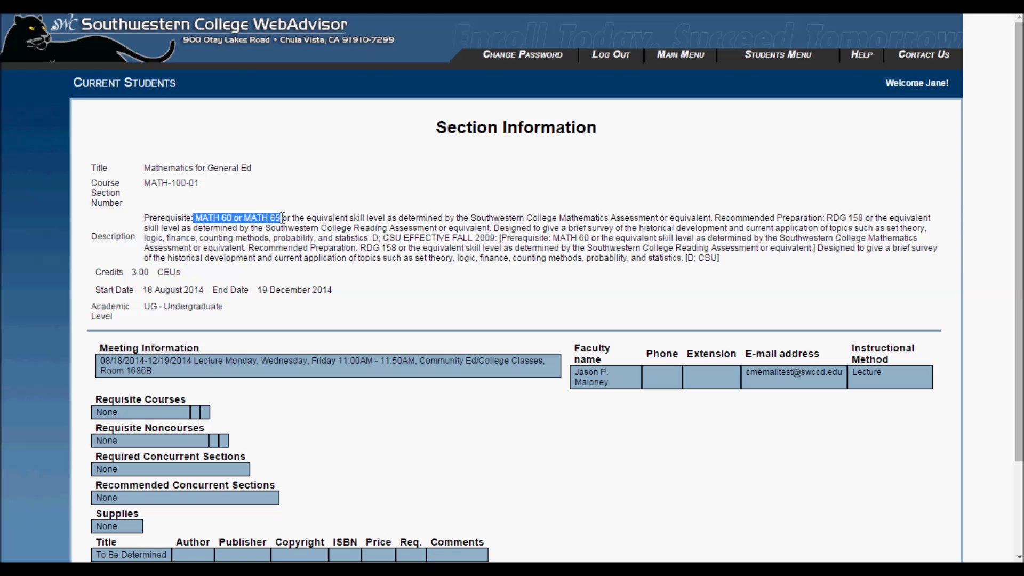
pyautogui.click(339, 237)
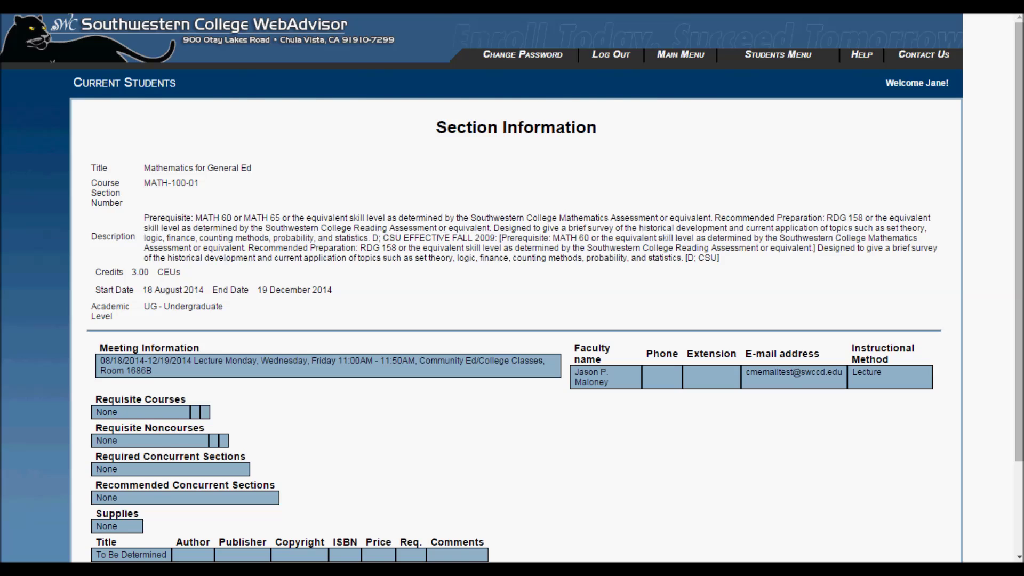
pyautogui.hotkey('alt', 'Left')
pyautogui.scroll(-10, 341, 223)
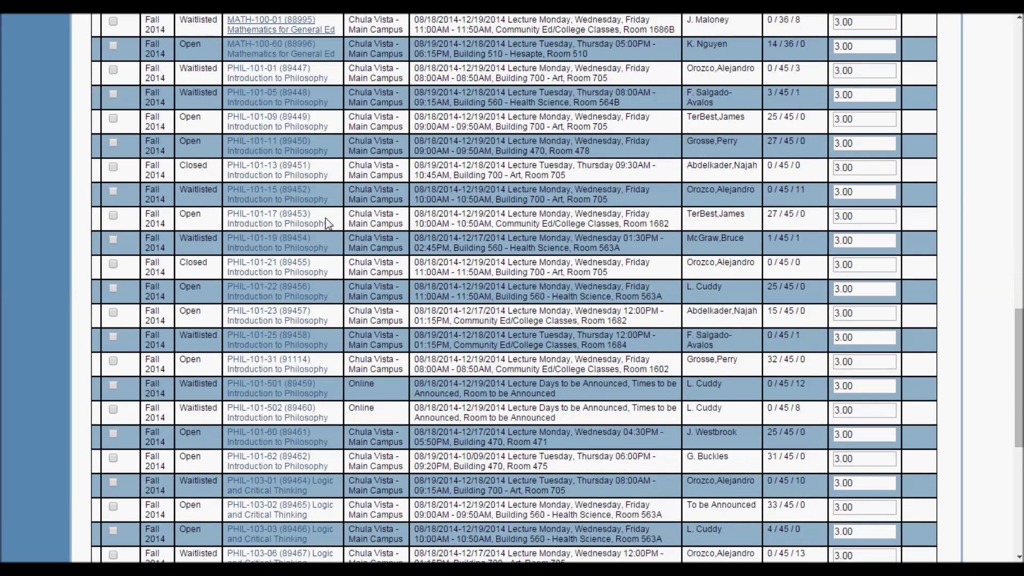
# Step: Submit ENGL-116-02, MATH-100-01 and PHIL-101-05 from the results as preferred sections
pyautogui.scroll(20, 211, 214)
pyautogui.scroll(-3, 202, 213)
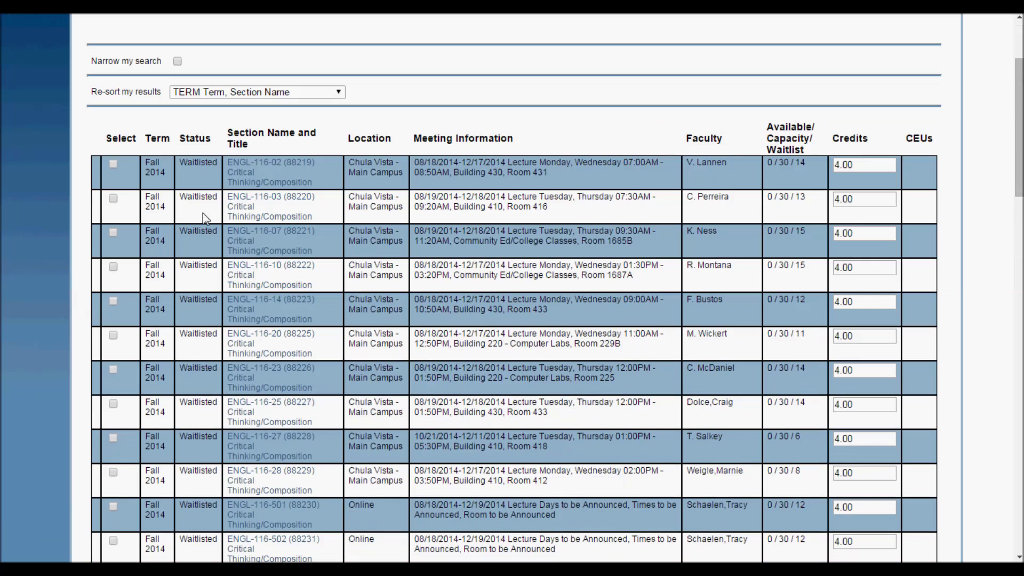
pyautogui.scroll(-7, 116, 167)
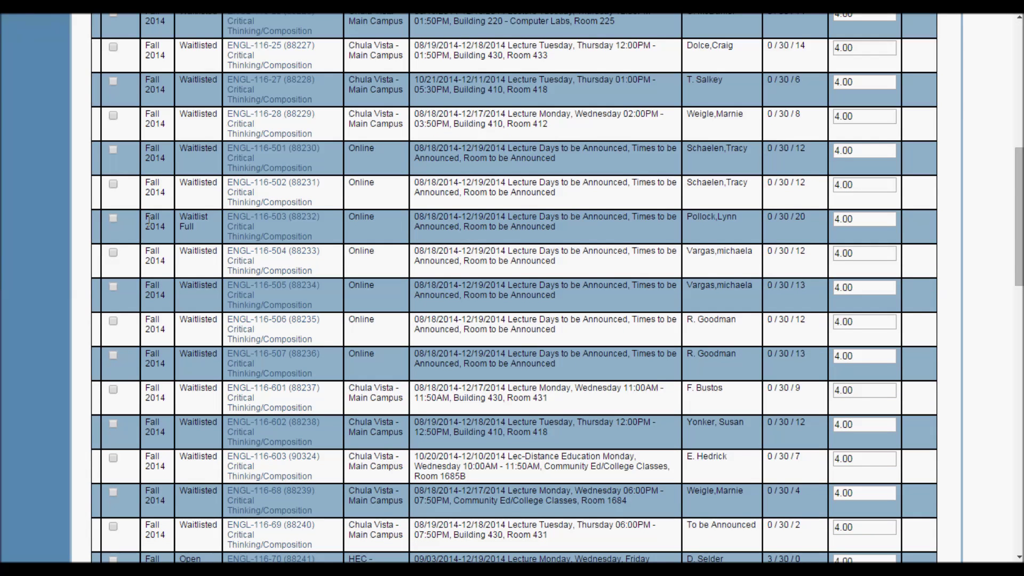
pyautogui.scroll(10, 137, 273)
pyautogui.scroll(-14, 141, 267)
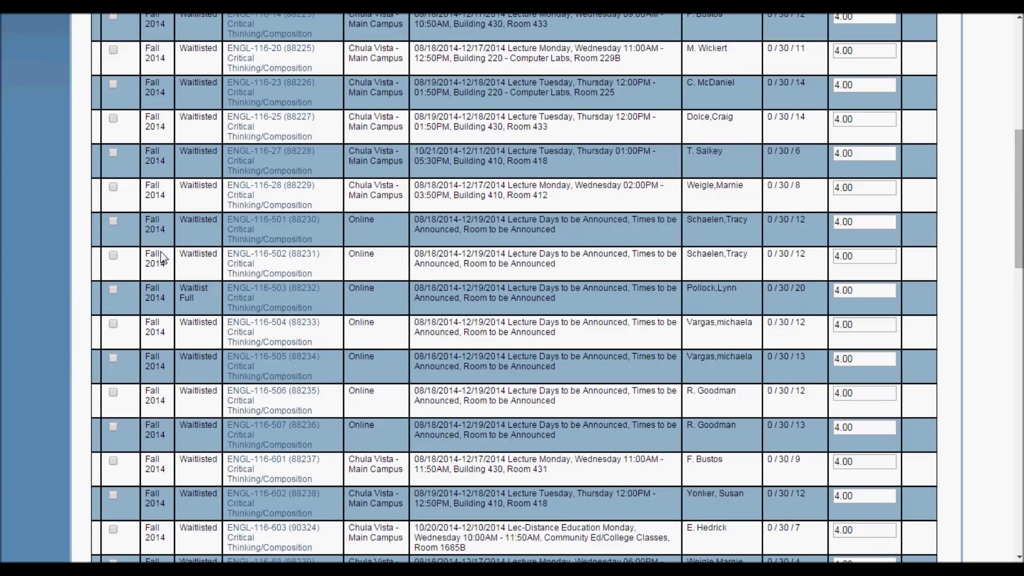
pyautogui.scroll(-4, 142, 271)
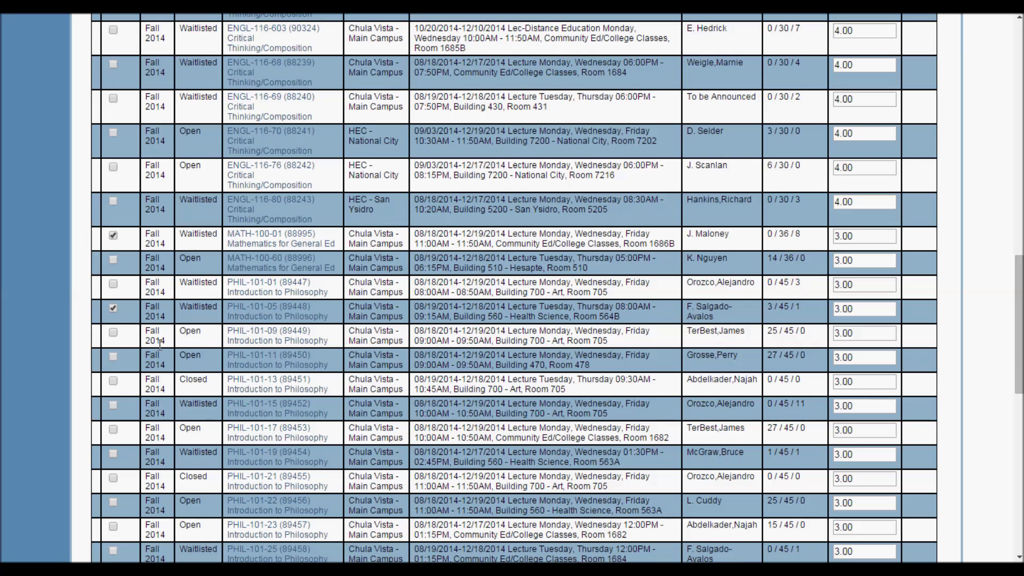
pyautogui.scroll(-15, 113, 315)
pyautogui.click(514, 473)
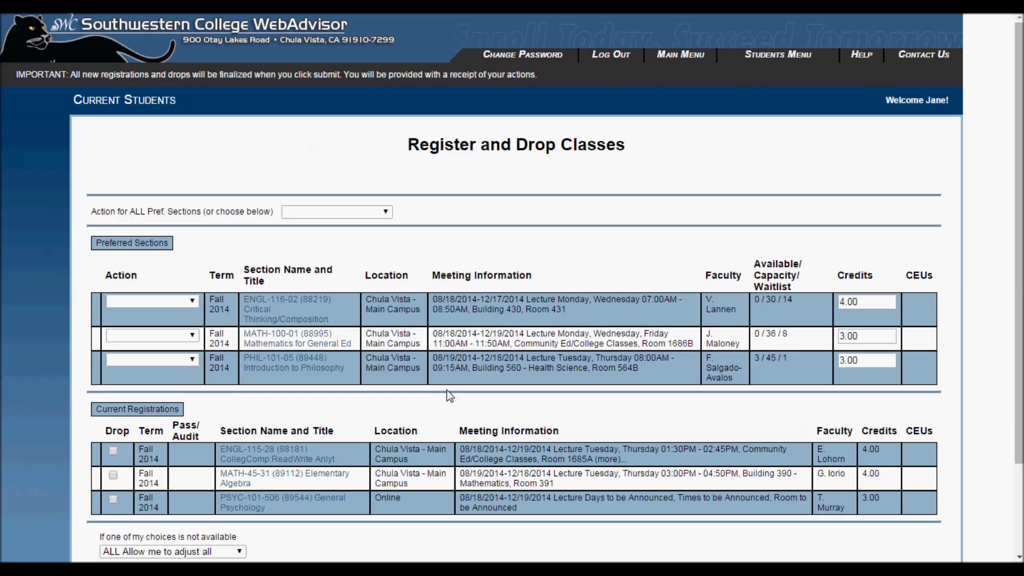
# Step: Set the action for ENGL-116-02, MATH-100-01 and PHIL-101-05 each to Register
pyautogui.click(156, 300)
pyautogui.click(153, 325)
pyautogui.click(154, 335)
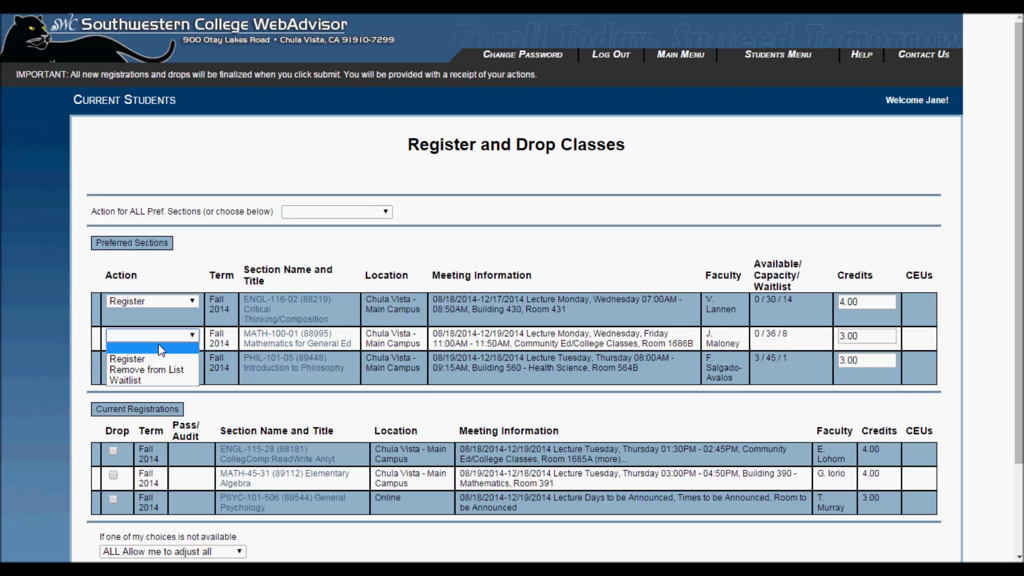
pyautogui.click(153, 359)
pyautogui.click(152, 360)
pyautogui.click(147, 382)
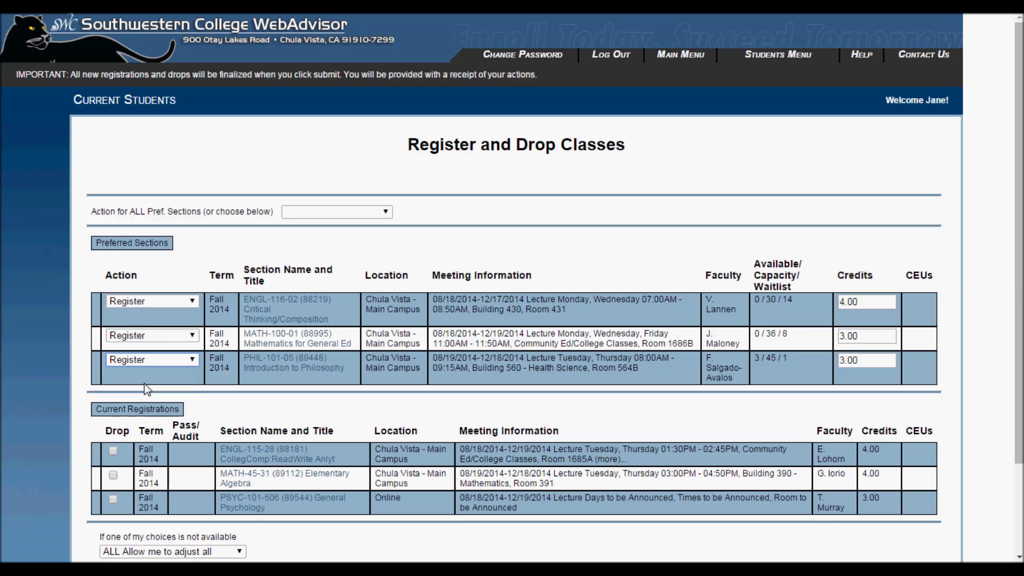
pyautogui.scroll(-3, 247, 403)
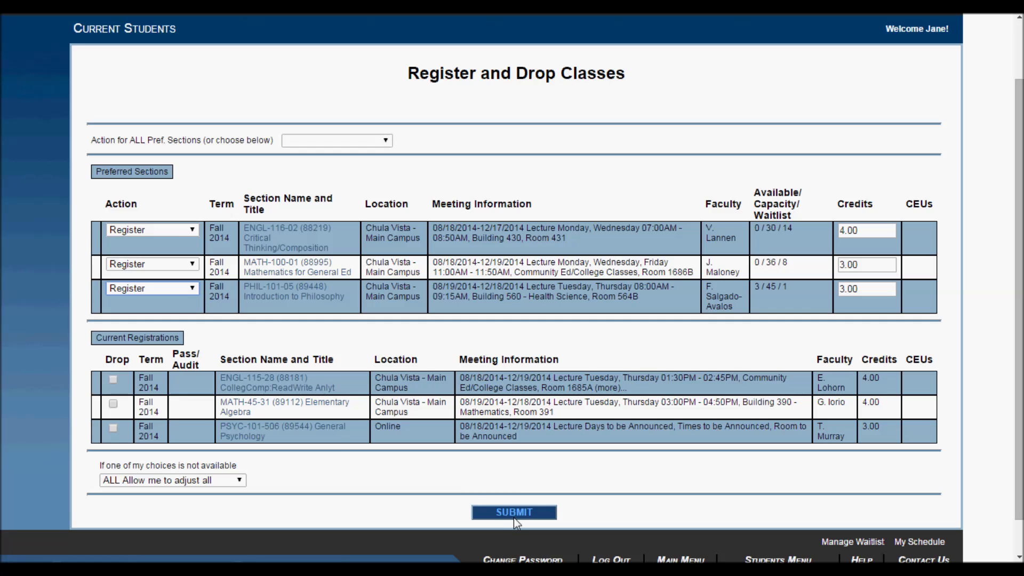